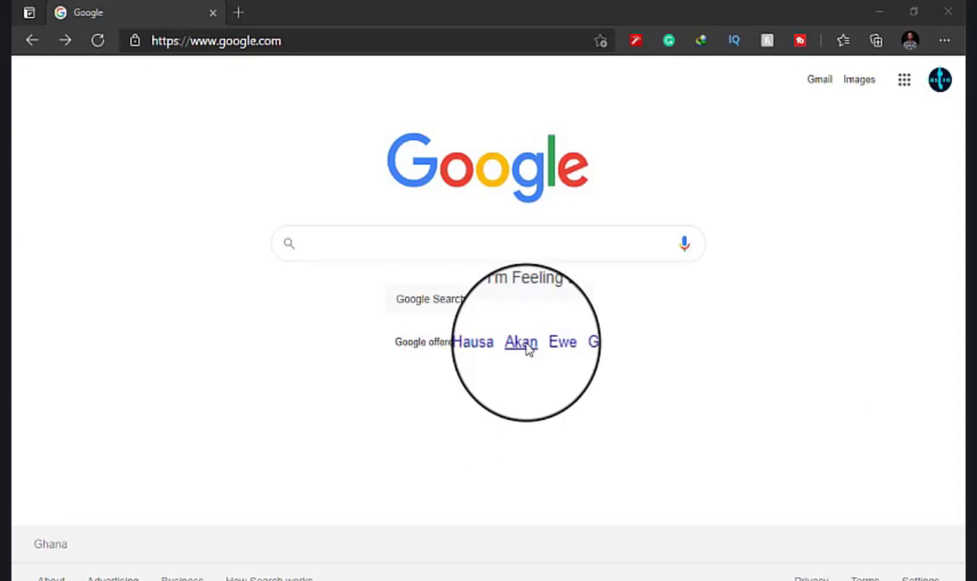
# Search Google for 'paypal kenya' via the suggestion and bring up the PayPal ad's link options.
pyautogui.click(478, 243)
pyautogui.write('pa')
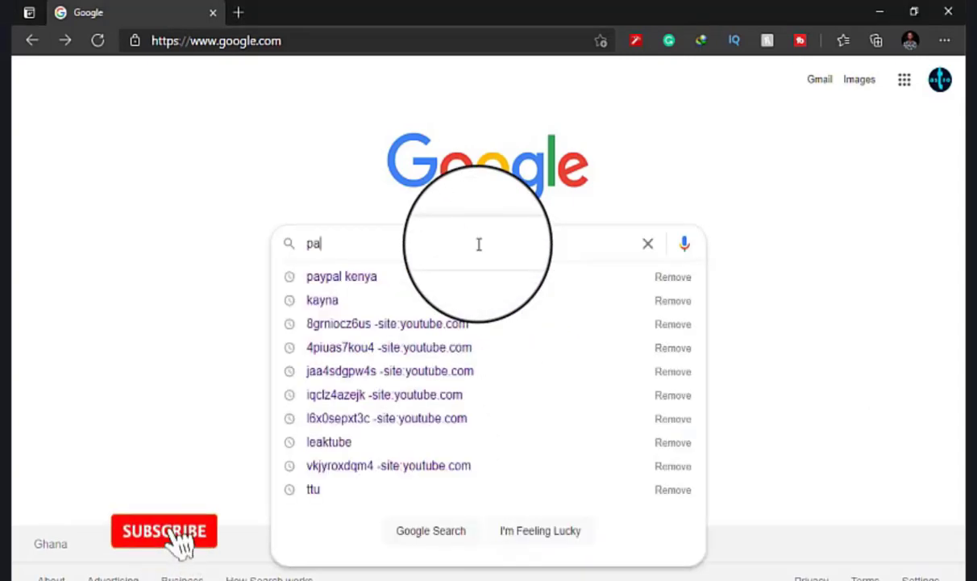
pyautogui.write('y')
pyautogui.click(438, 277)
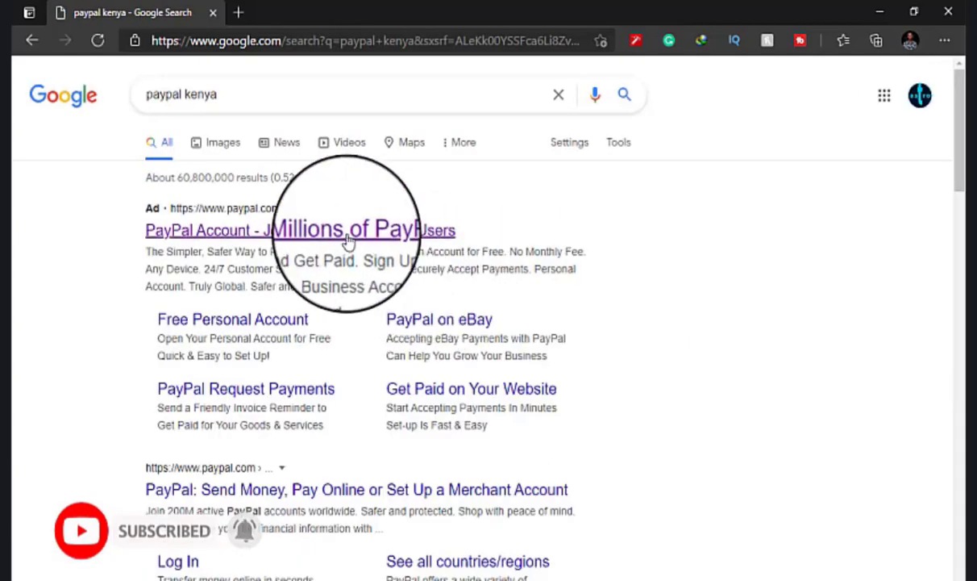
pyautogui.rightClick(347, 241)
# Open the PayPal ad in a new tab and start a Business Account sign-up.
pyautogui.click(379, 250)
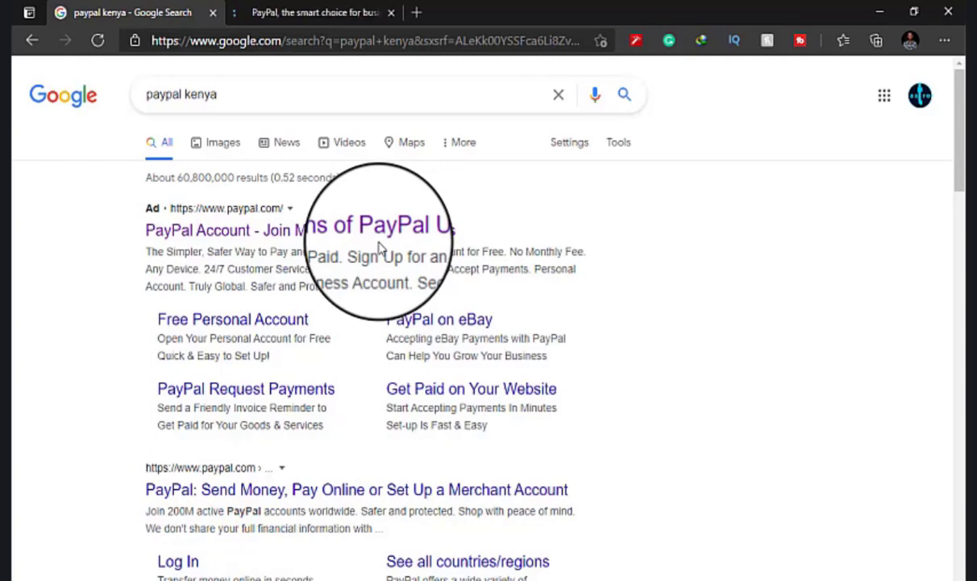
pyautogui.click(242, 10)
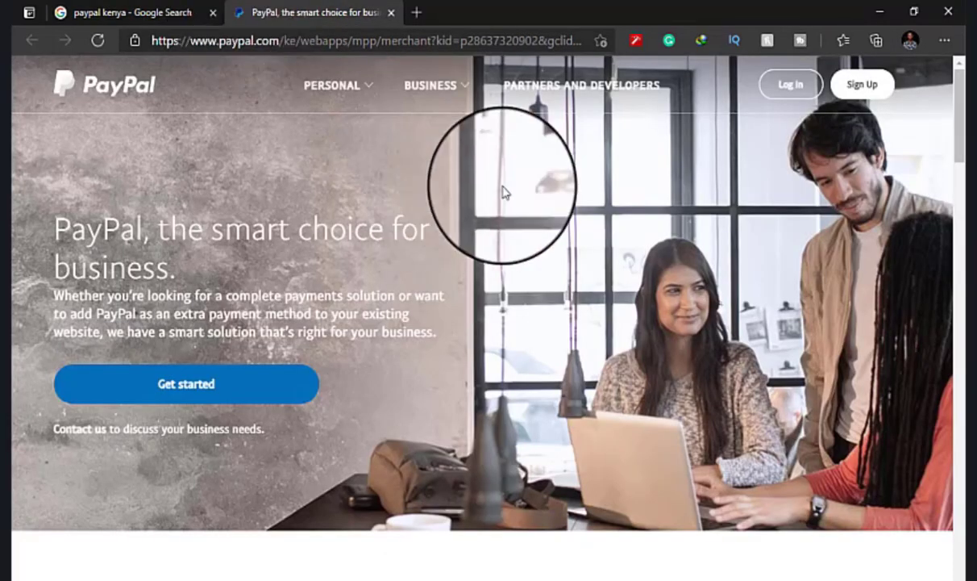
pyautogui.click(863, 89)
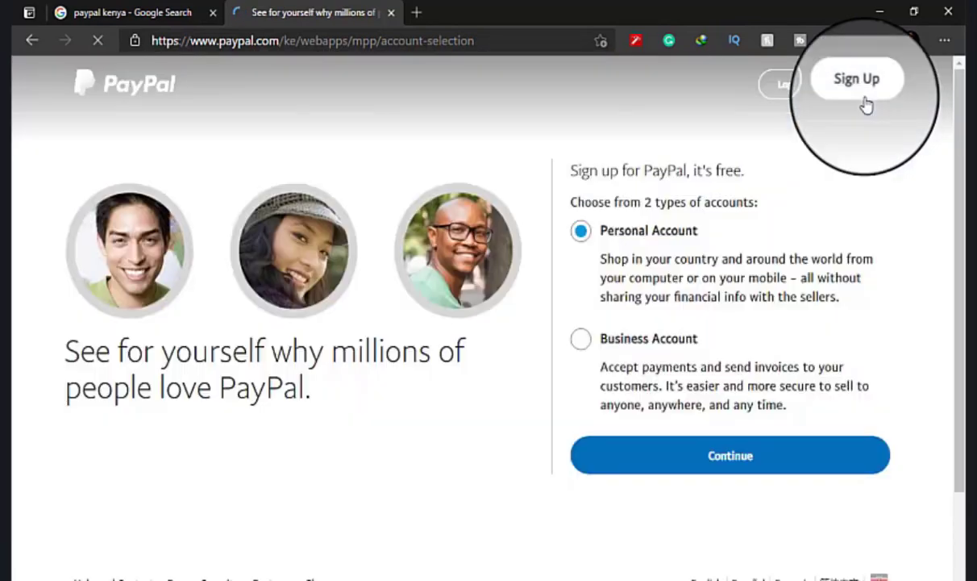
pyautogui.click(580, 338)
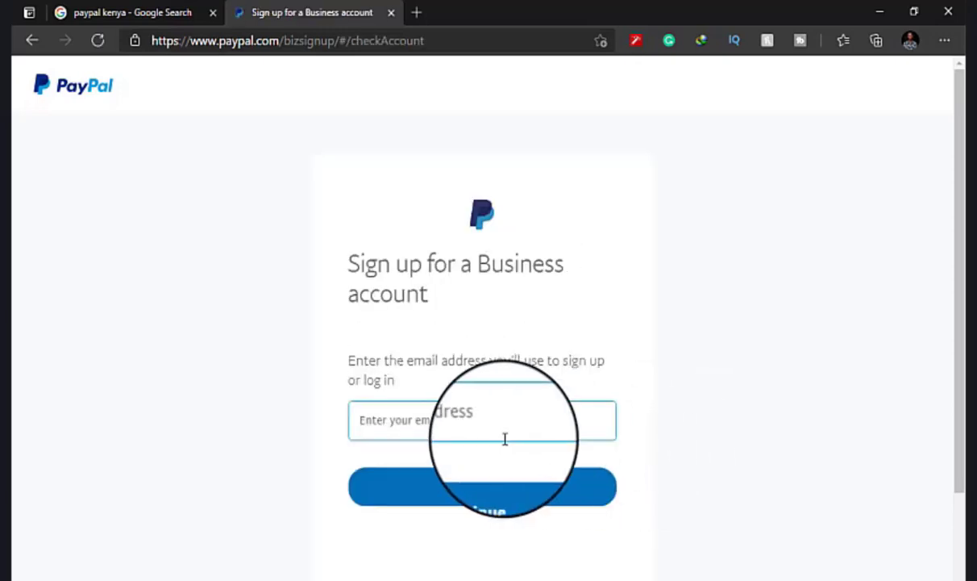
# Fill in a saved sign-up e-mail address and continue.
pyautogui.click(500, 429)
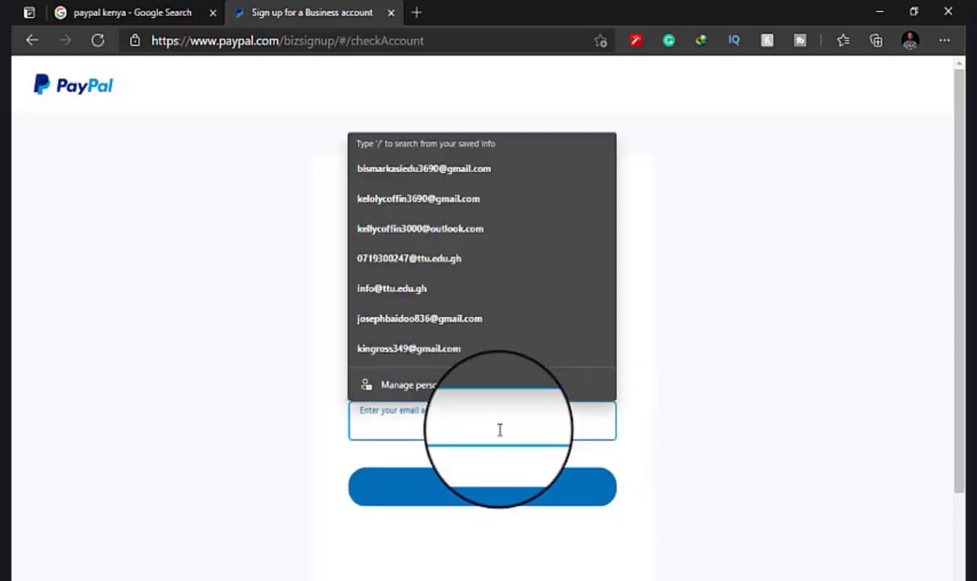
pyautogui.click(474, 198)
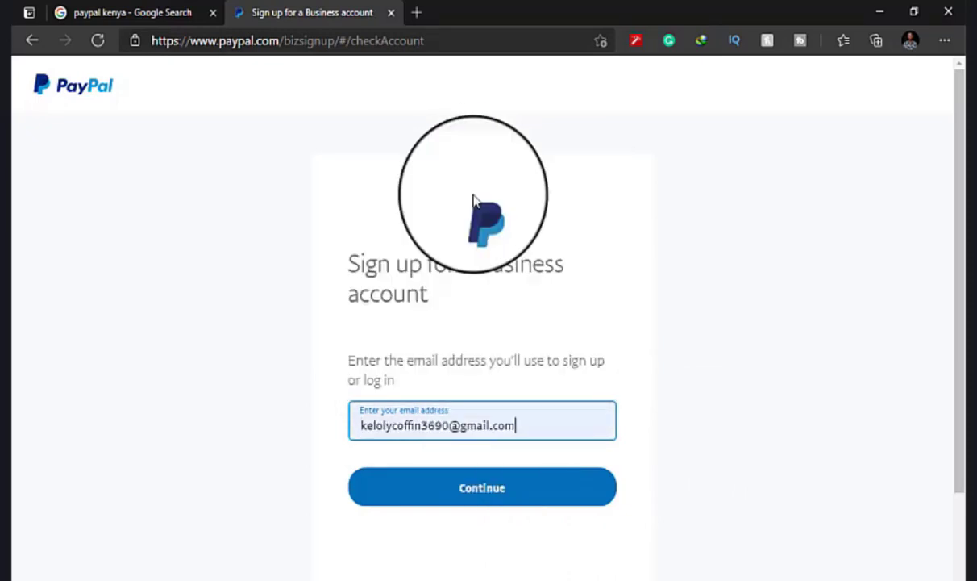
pyautogui.click(463, 500)
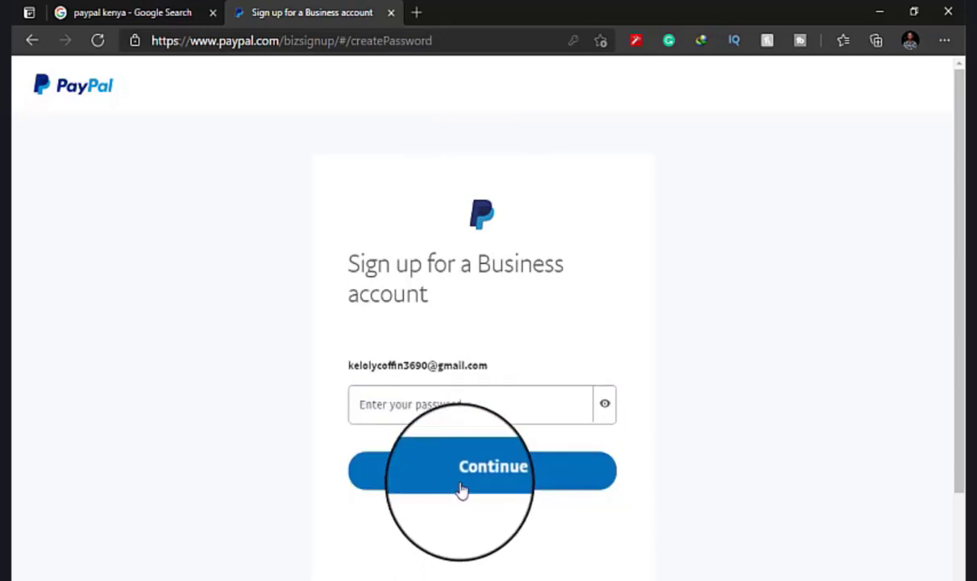
# Enter the account password and continue.
pyautogui.click(454, 412)
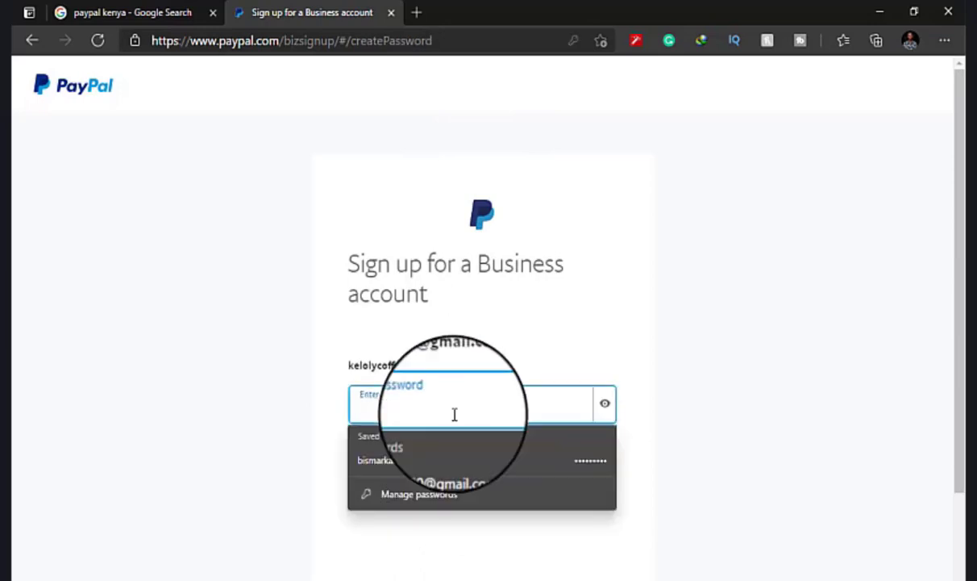
pyautogui.write('•••')
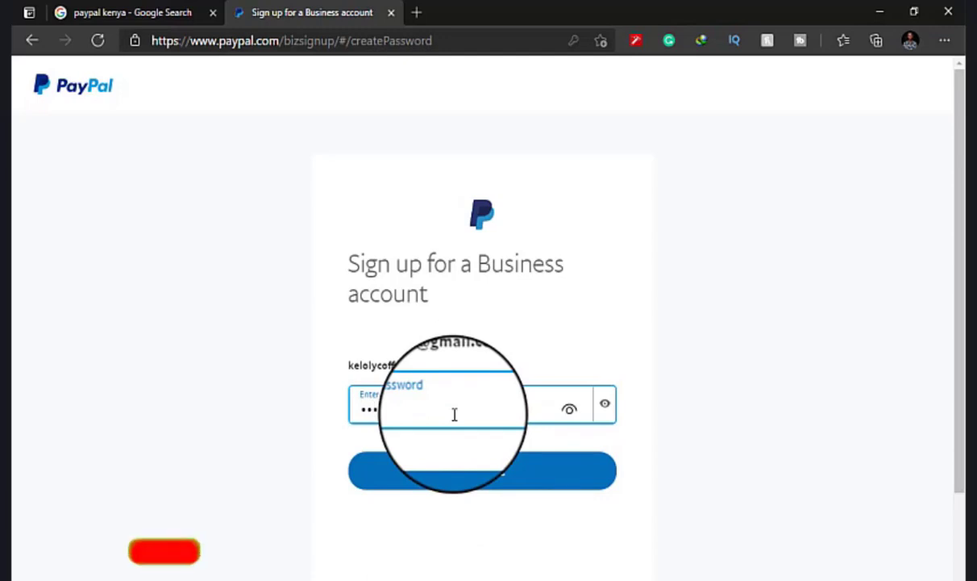
pyautogui.write('•••••')
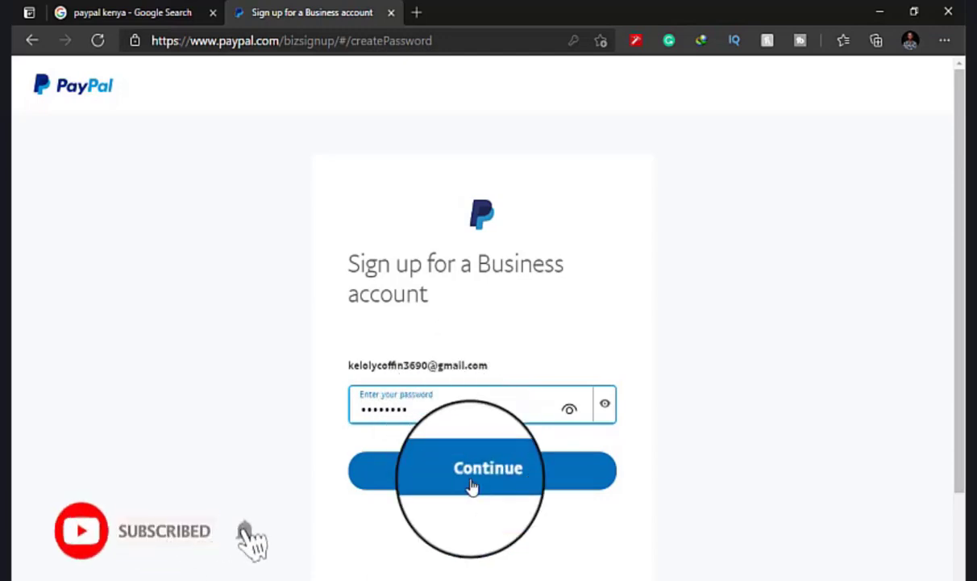
pyautogui.click(472, 483)
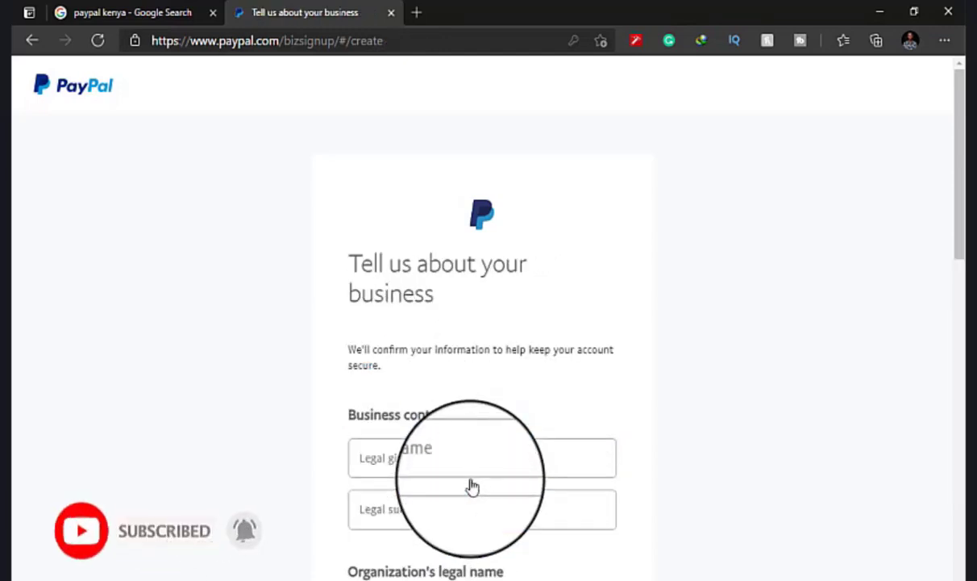
# Enter the contact's legal given name and legal surname.
pyautogui.click(460, 456)
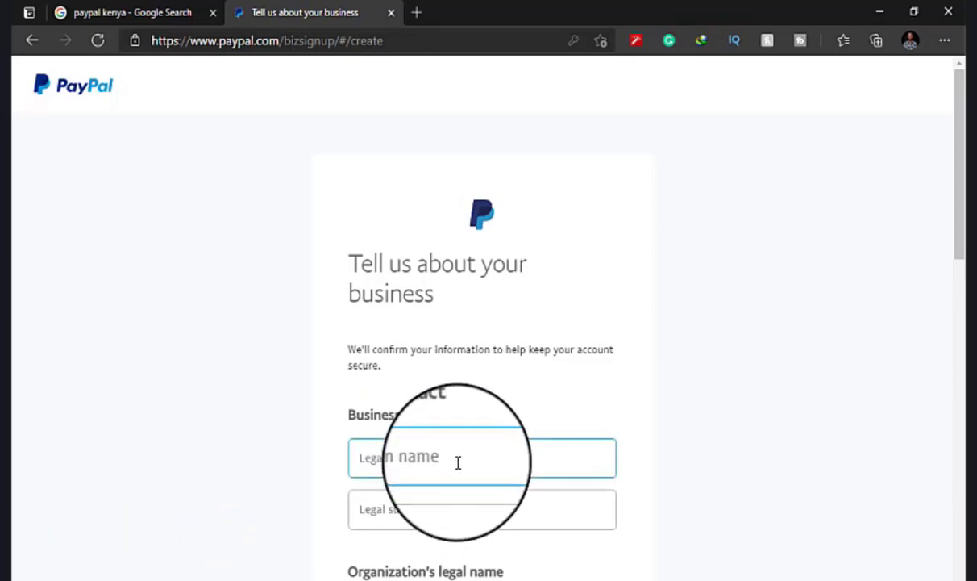
pyautogui.click(457, 462)
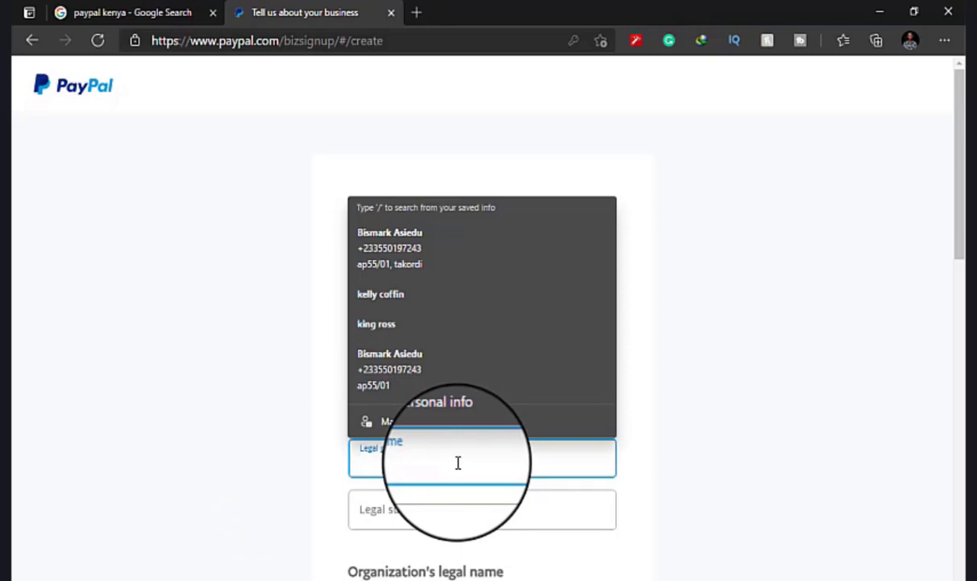
pyautogui.write('L')
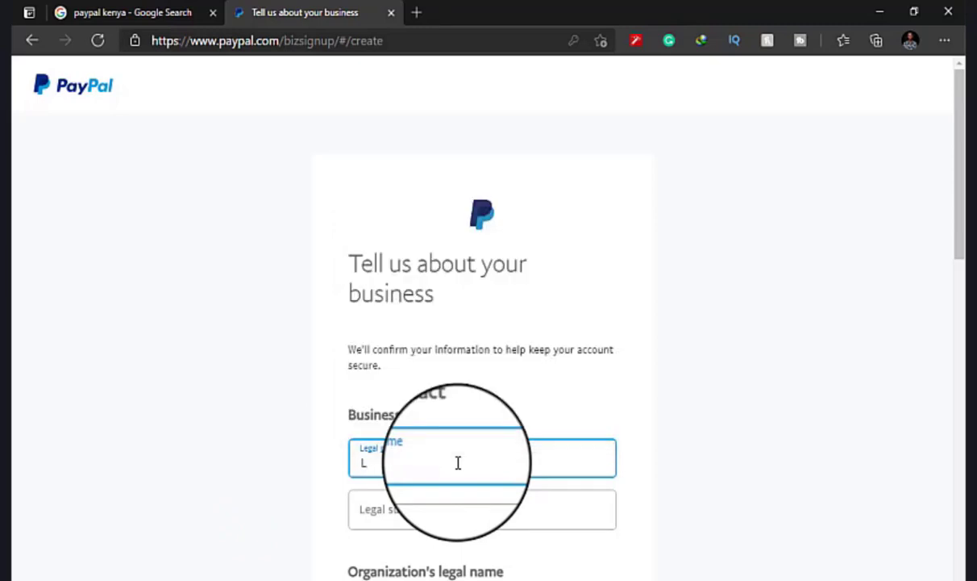
pyautogui.write('KE')
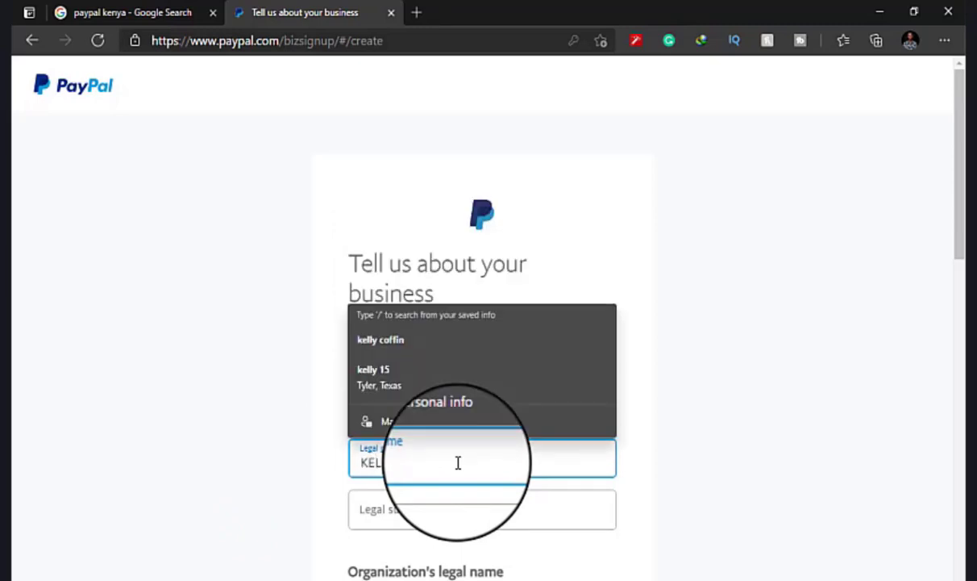
pyautogui.click(432, 519)
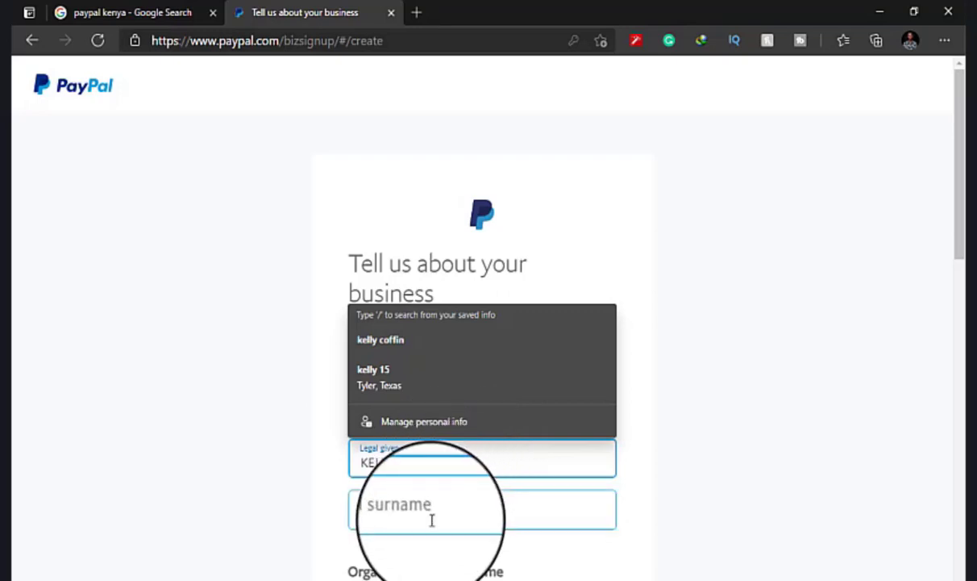
pyautogui.write('c')
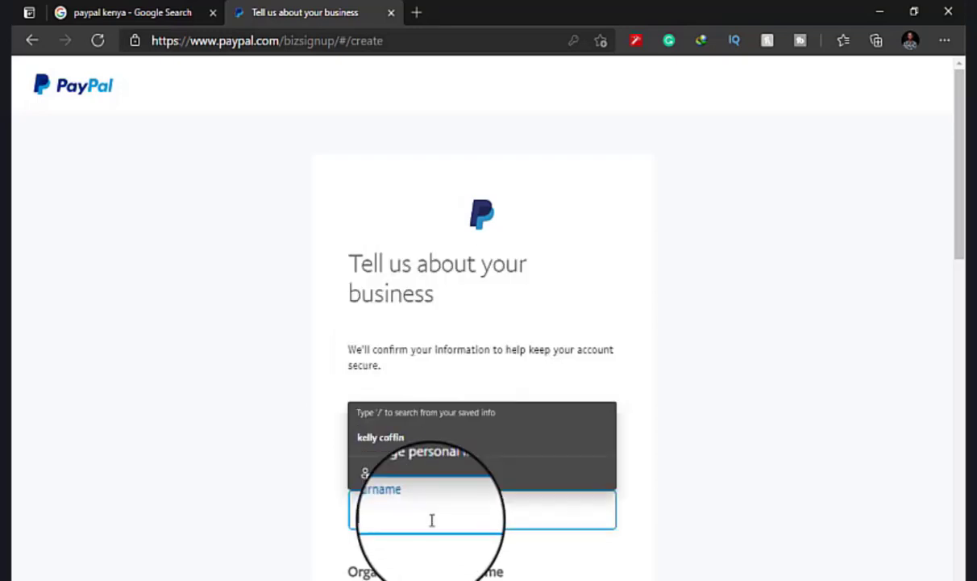
pyautogui.write('IN')
# Type the business name into the Organization's legal name field.
pyautogui.scroll(-2, 432, 519)
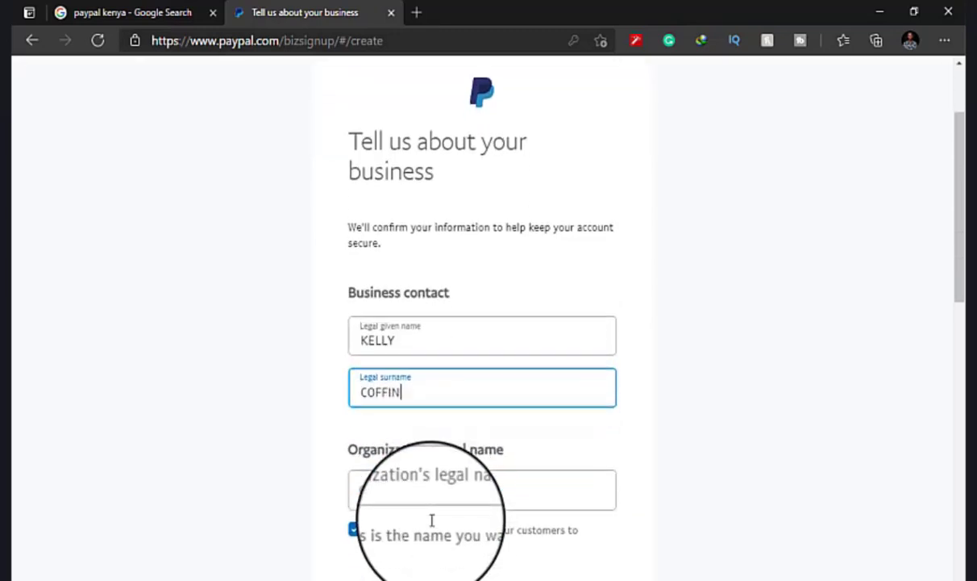
pyautogui.click(437, 495)
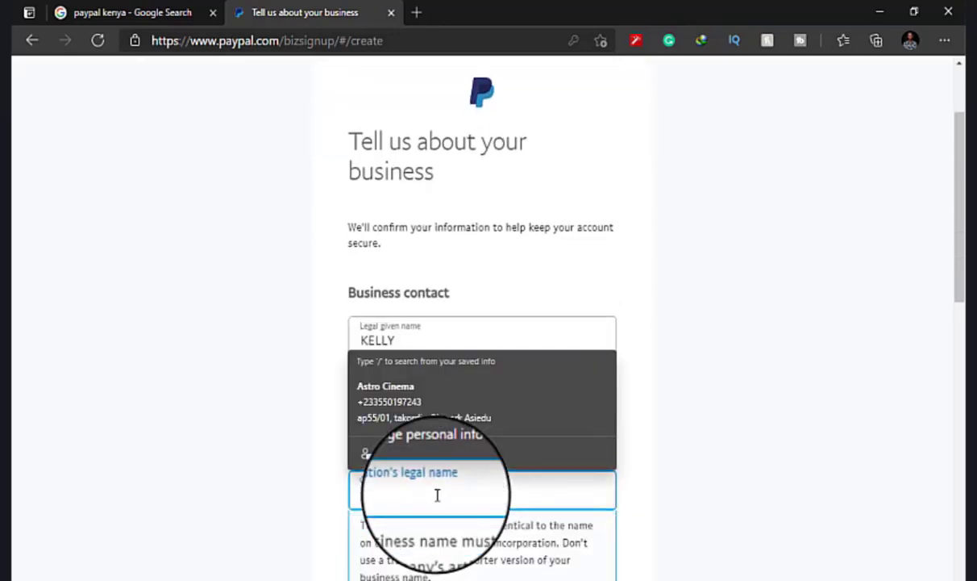
pyautogui.press('Escape')
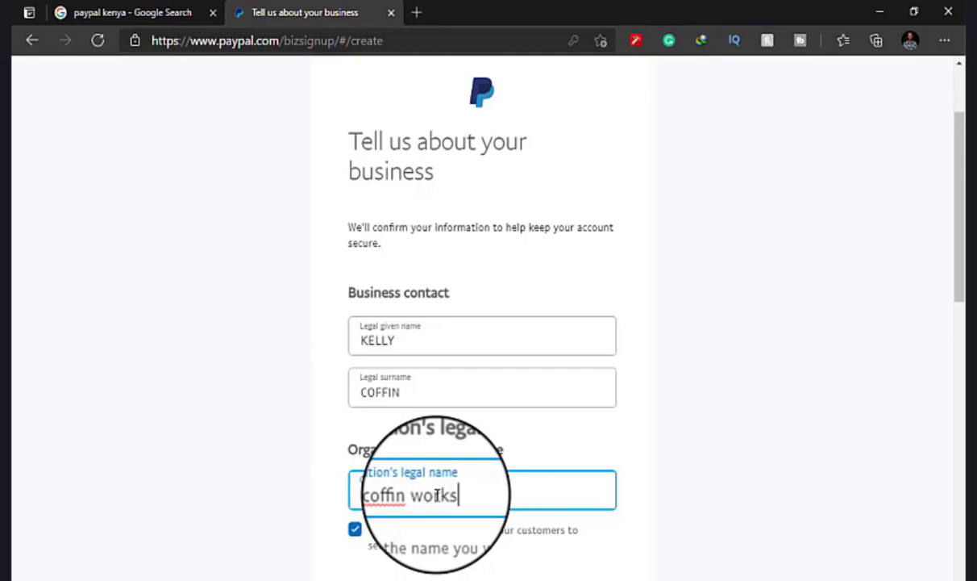
pyautogui.write('Kelly')
pyautogui.scroll(-2, 436, 495)
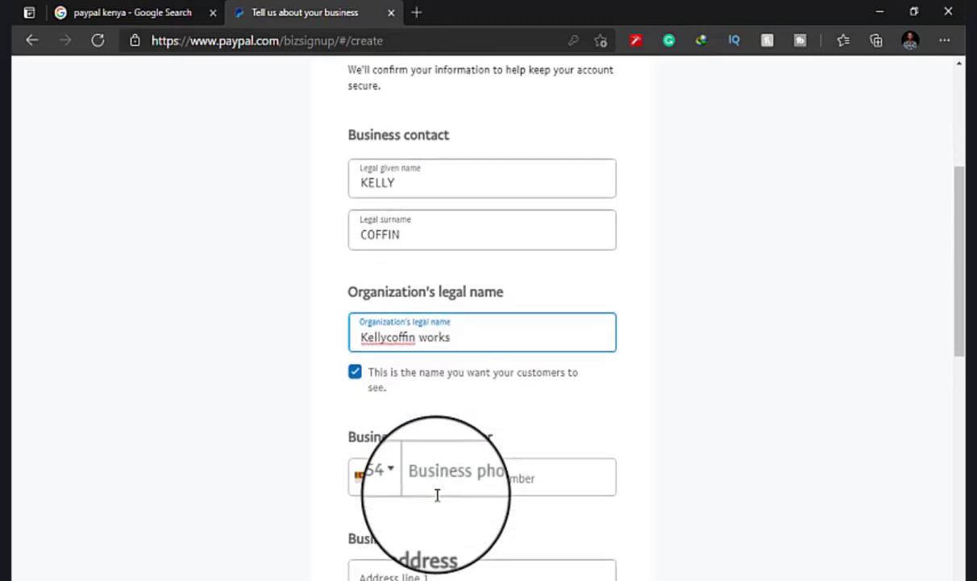
# Set the phone country code to Ghana (+233) and enter the business phone number.
pyautogui.click(402, 482)
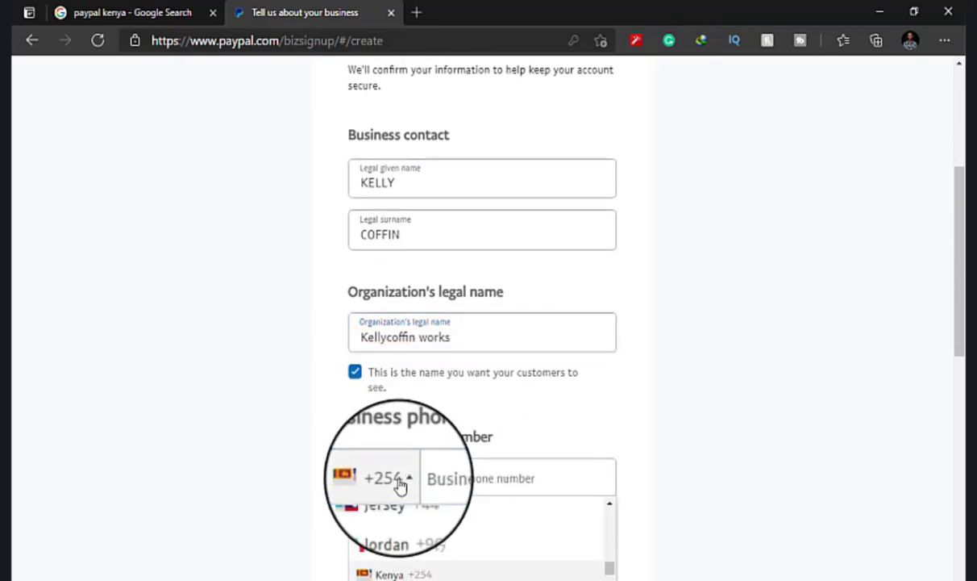
pyautogui.scroll(-4, 400, 484)
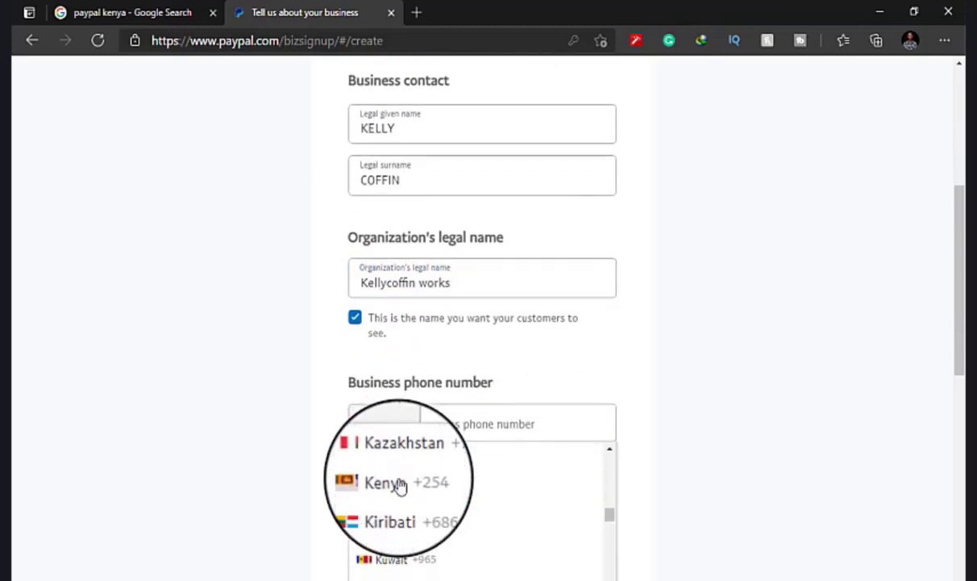
pyautogui.scroll(10, 400, 483)
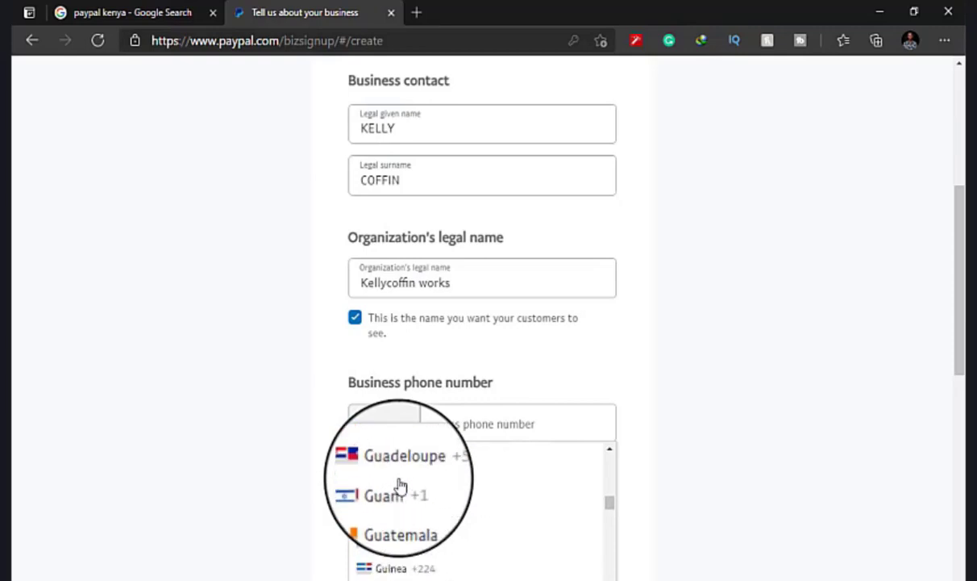
pyautogui.scroll(5, 401, 484)
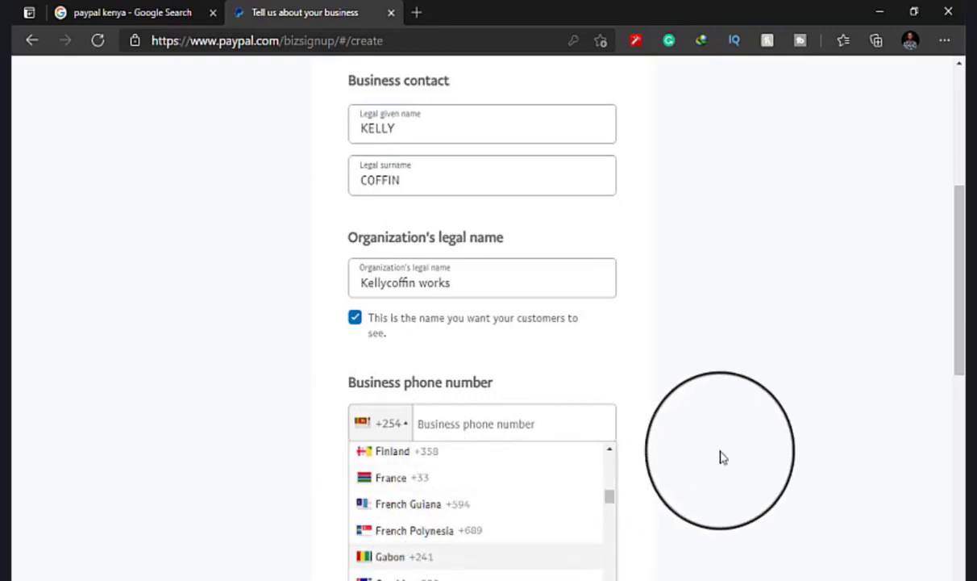
pyautogui.scroll(-2, 722, 457)
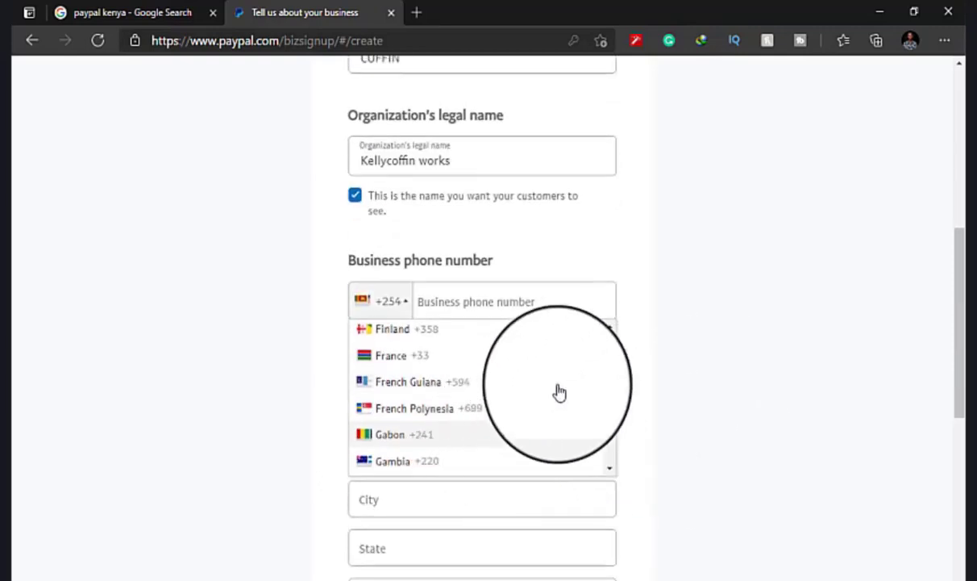
pyautogui.moveTo(613, 374)
pyautogui.mouseDown()
pyautogui.moveTo(610, 389)
pyautogui.moveTo(611, 381)
pyautogui.mouseUp()
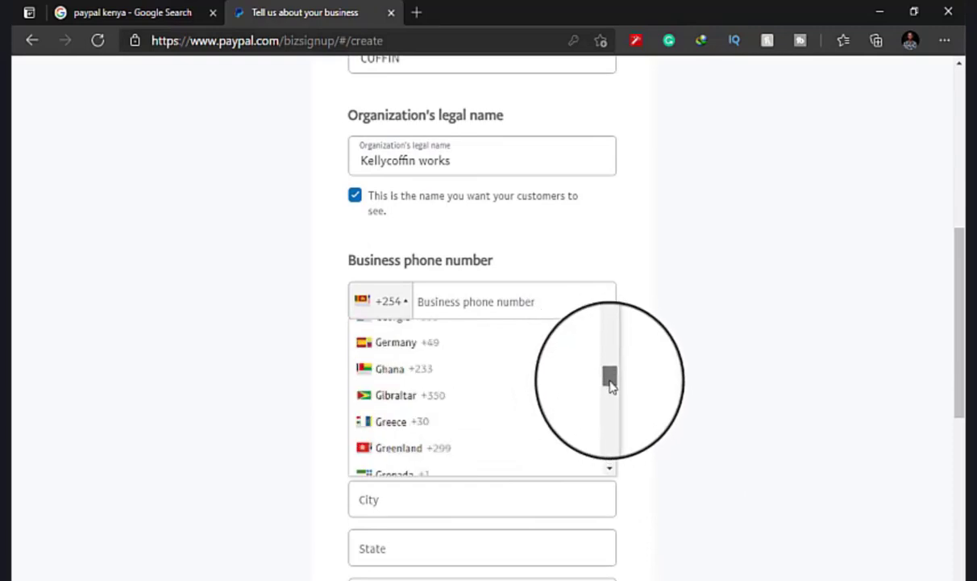
pyautogui.click(484, 378)
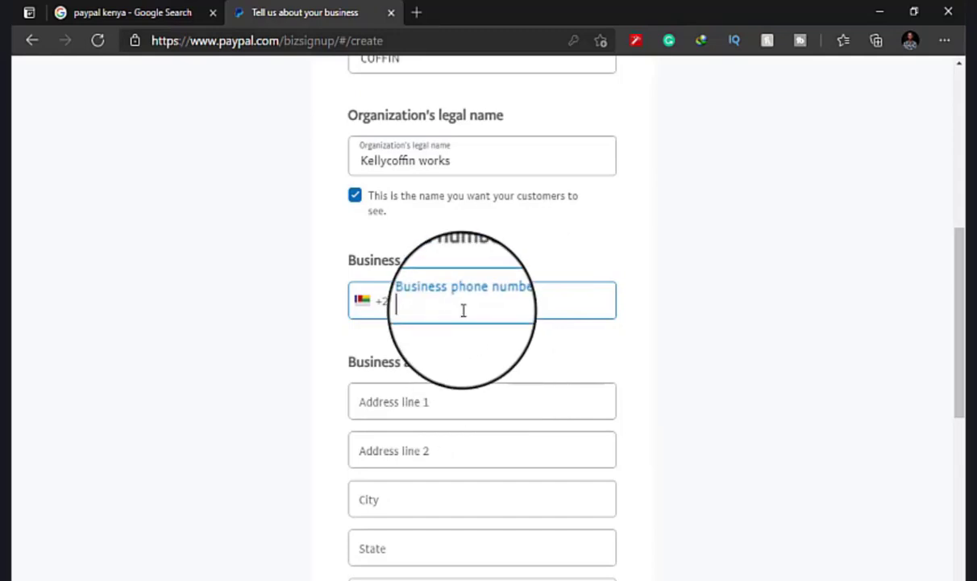
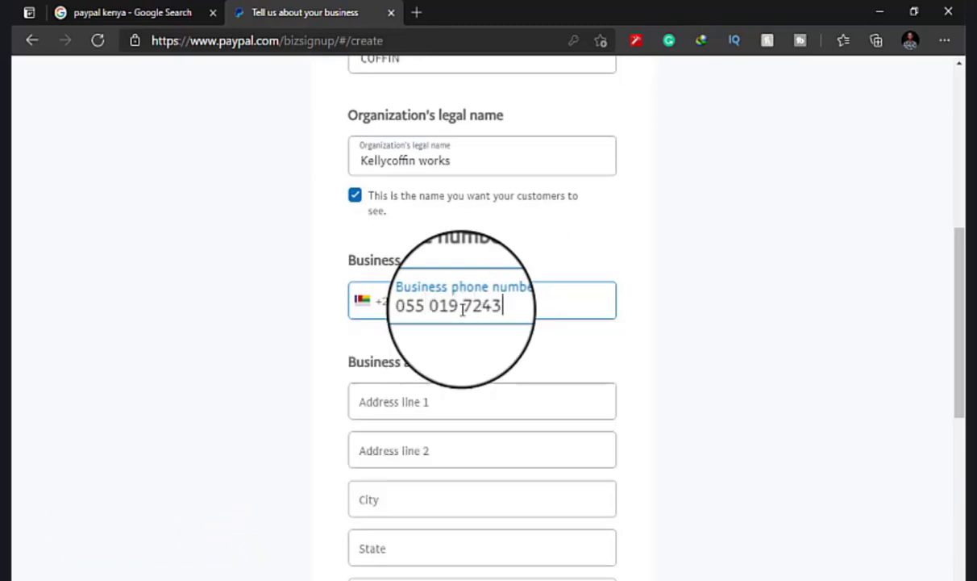
pyautogui.scroll(-2, 463, 310)
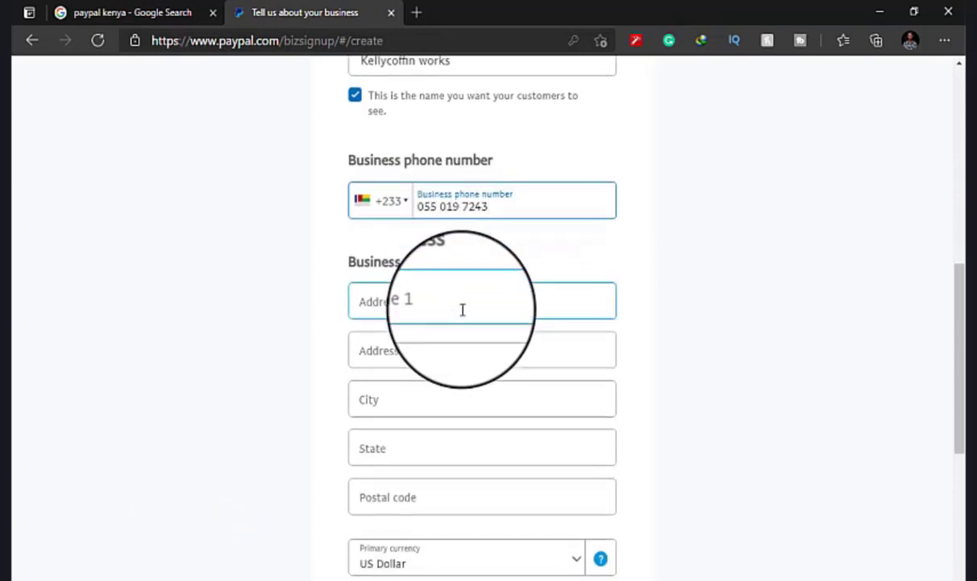
# Autofill the business address from saved info, accept the user agreement, and submit.
pyautogui.click(454, 267)
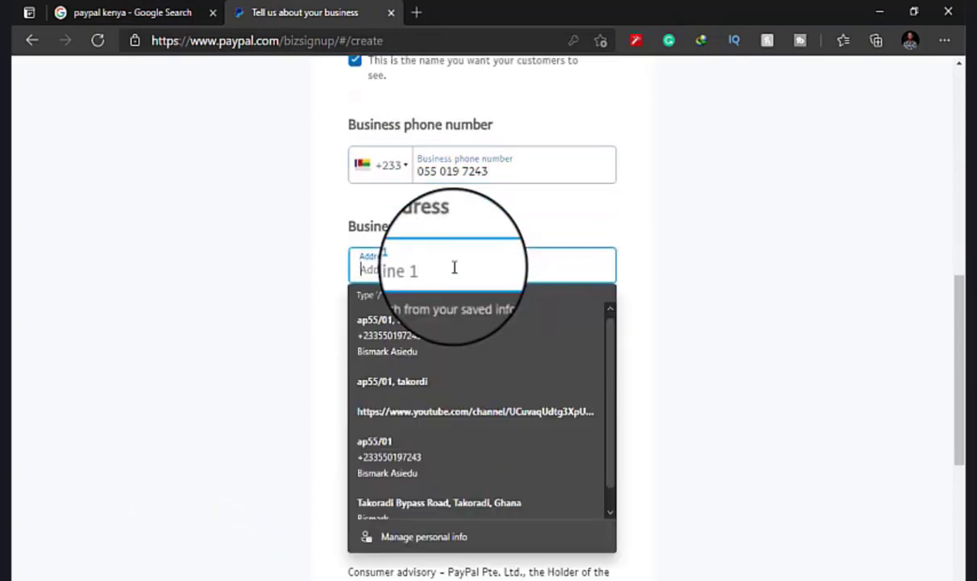
pyautogui.click(379, 337)
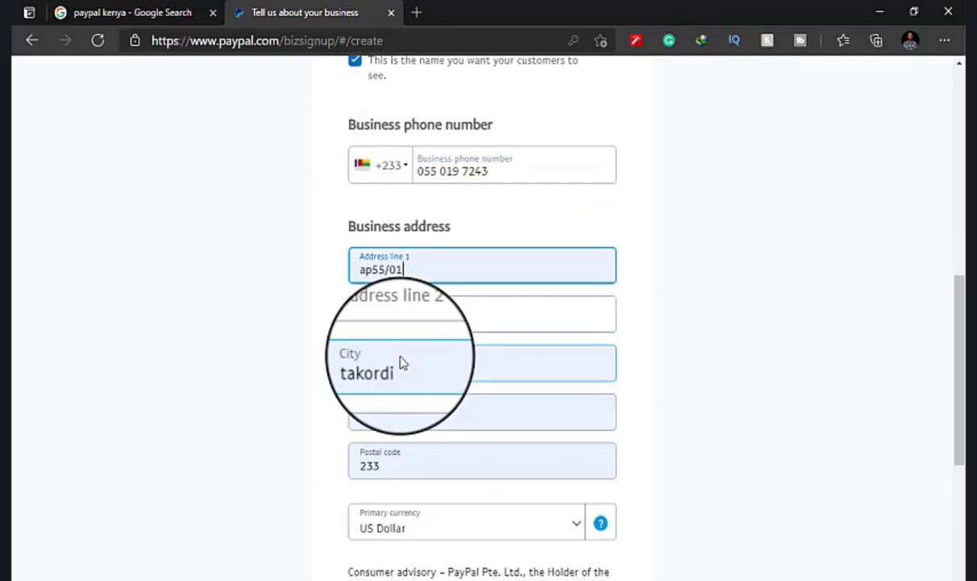
pyautogui.scroll(-2, 401, 356)
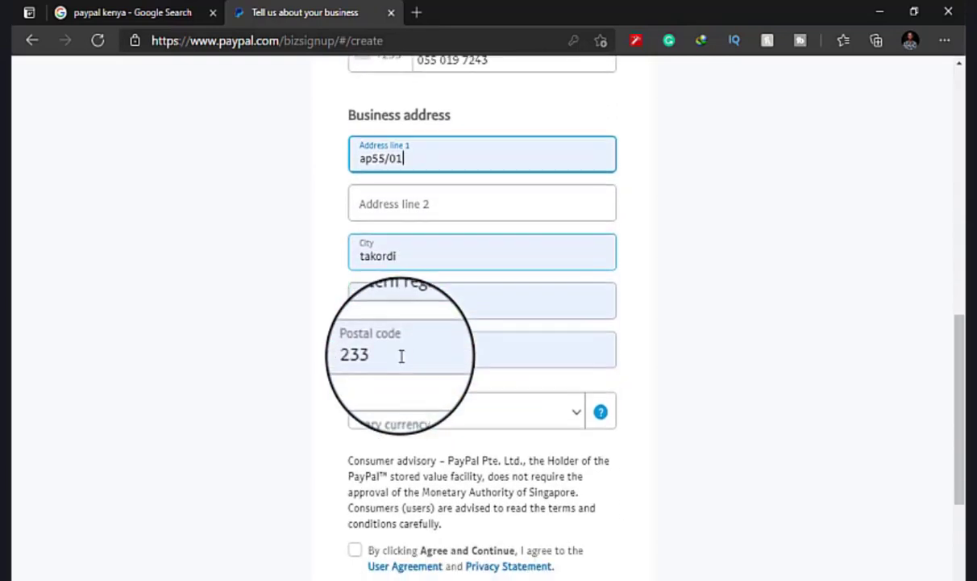
pyautogui.scroll(-2, 447, 437)
pyautogui.click(354, 442)
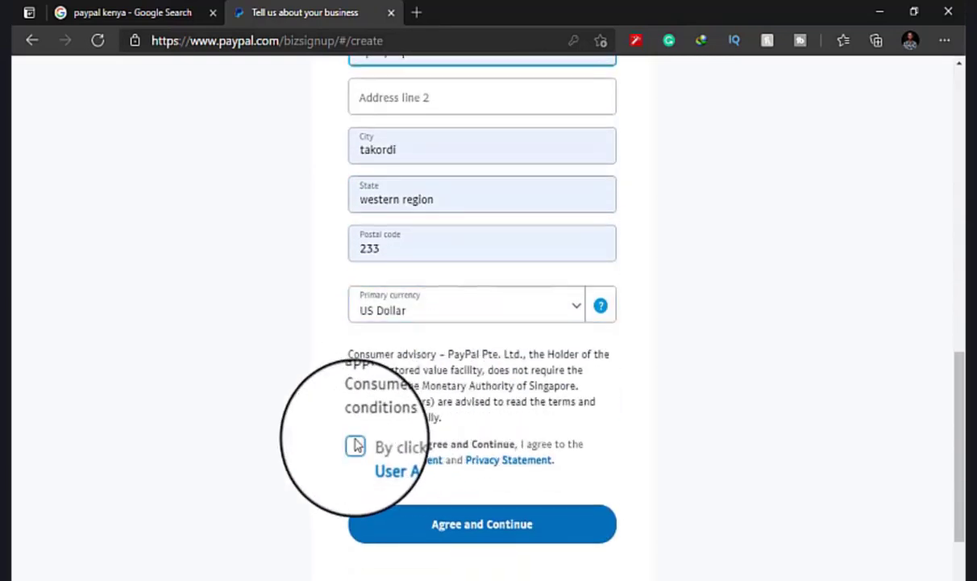
pyautogui.click(401, 519)
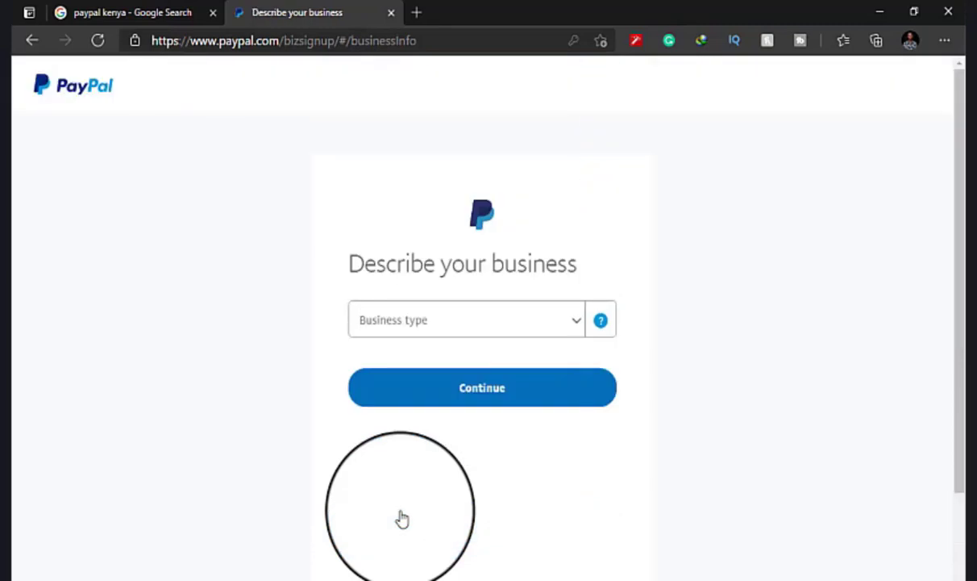
# Set business type Individual/Sole Proprietorship, category Computer Software Stores, and continue.
pyautogui.click(475, 333)
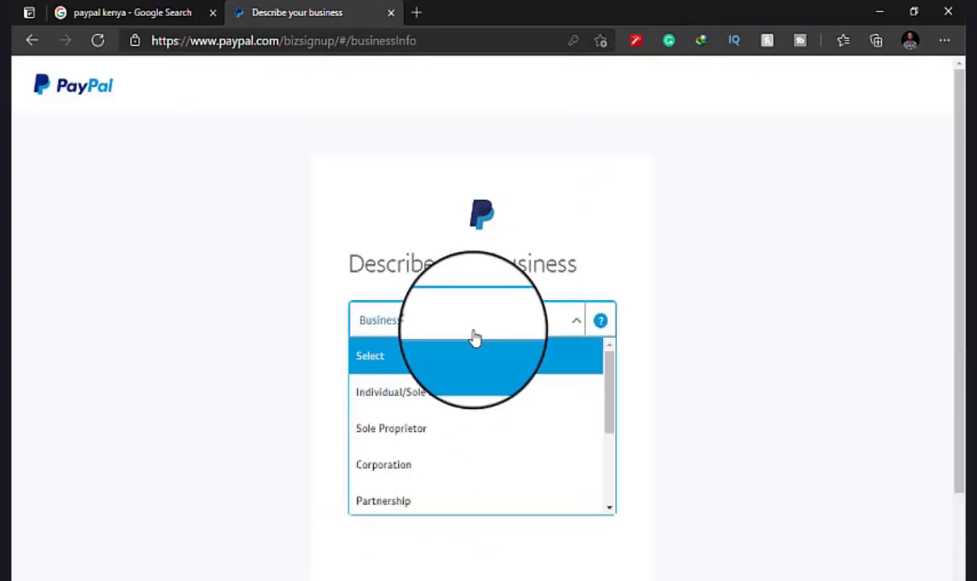
pyautogui.click(471, 397)
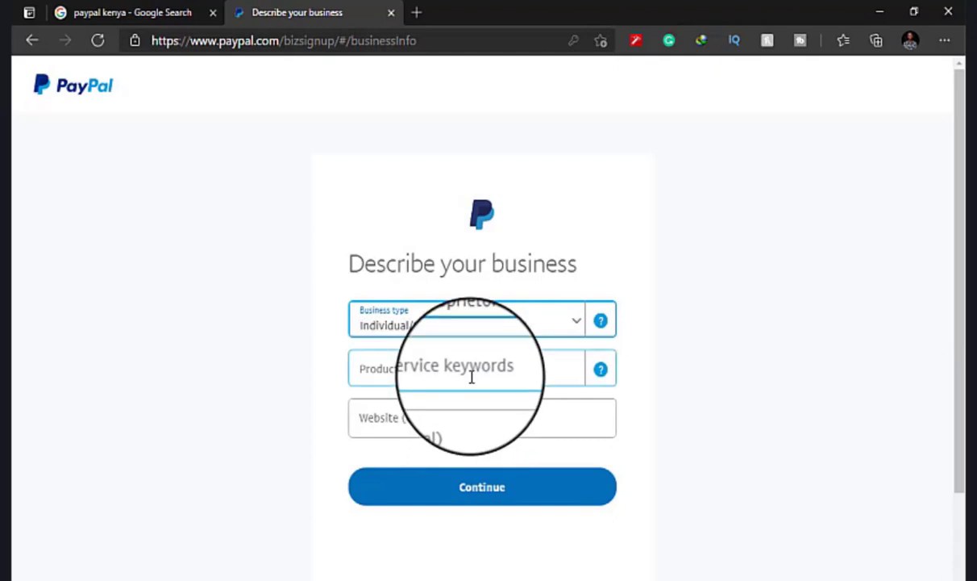
pyautogui.click(473, 379)
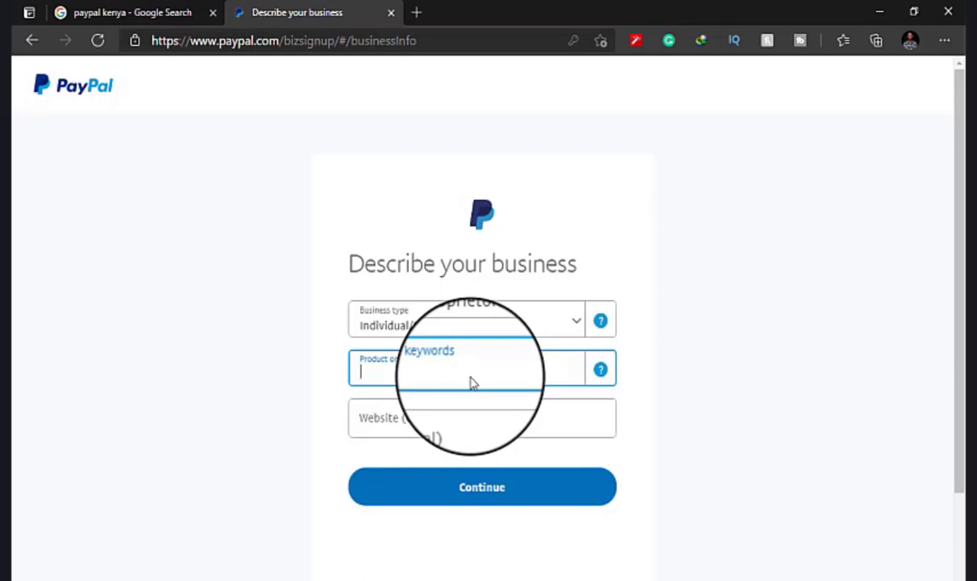
pyautogui.write('s')
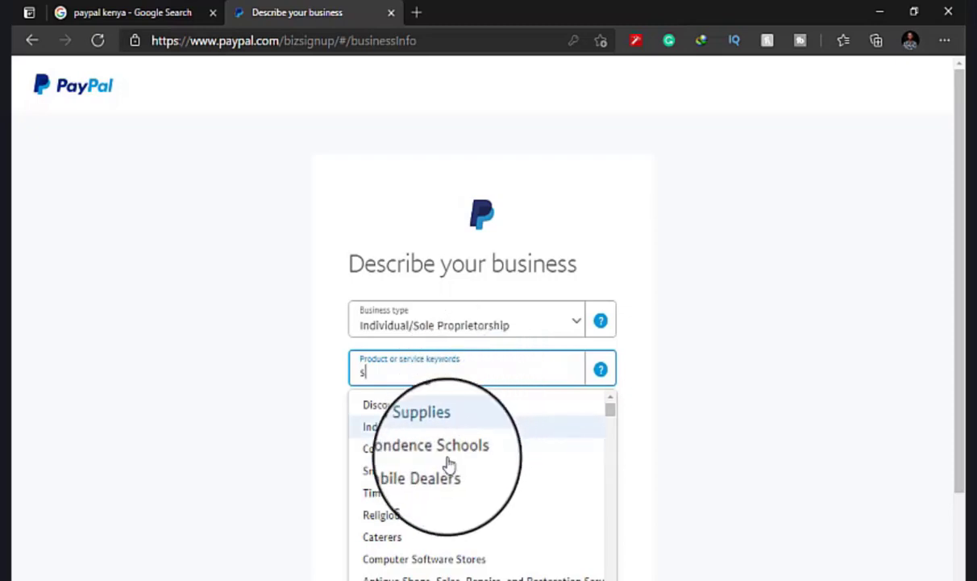
pyautogui.click(414, 562)
pyautogui.click(434, 405)
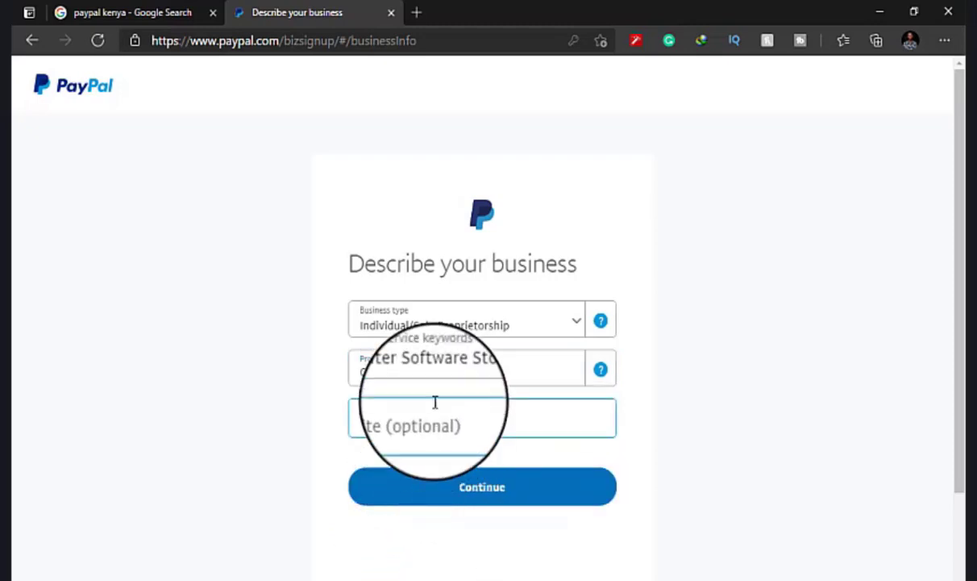
pyautogui.click(435, 482)
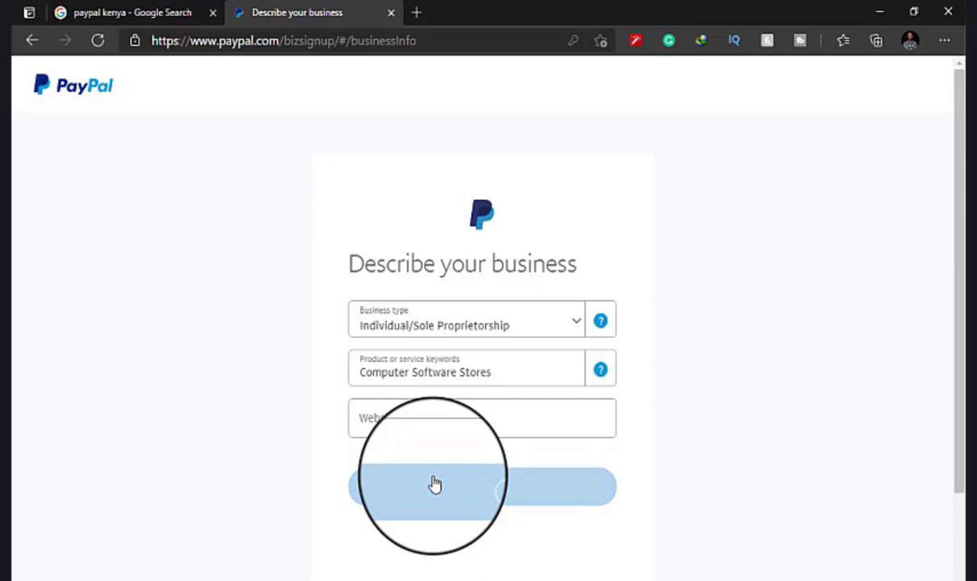
pyautogui.scroll(-3, 434, 483)
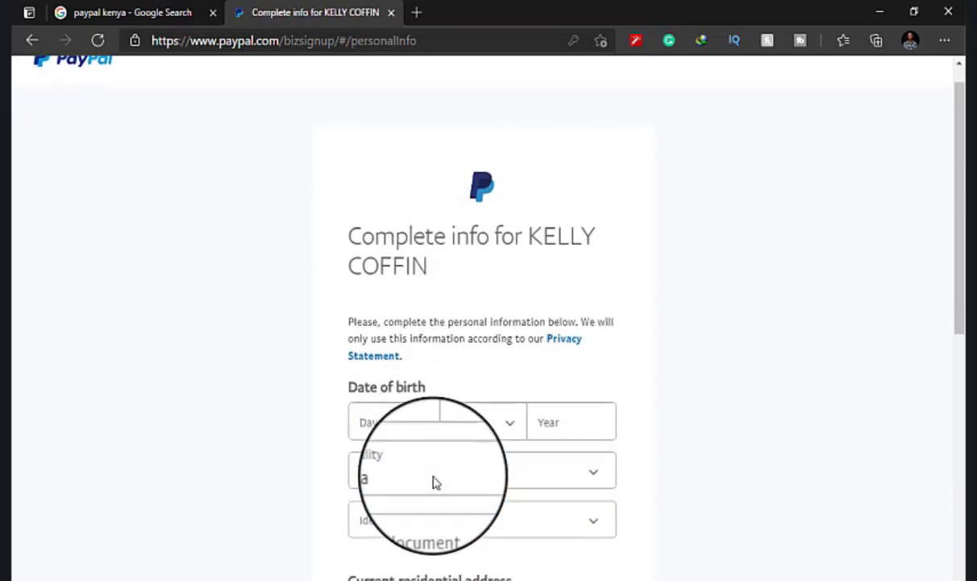
# Enter the owner's date of birth: day, month and year.
pyautogui.click(412, 317)
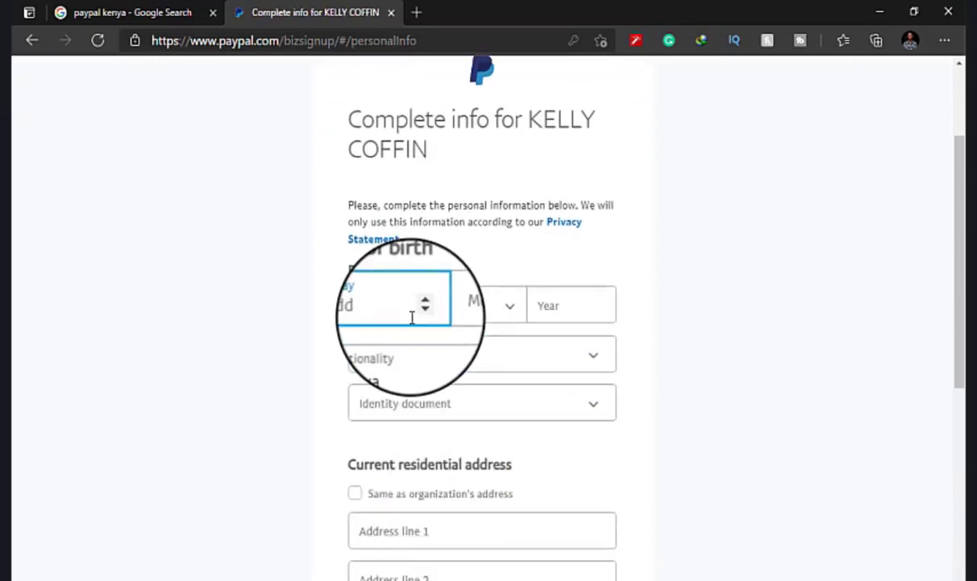
pyautogui.write('6')
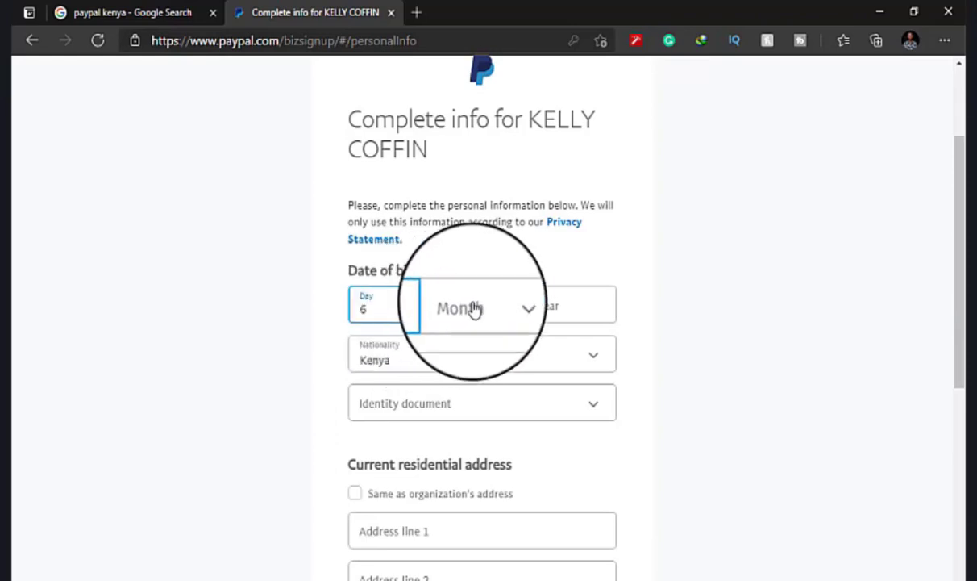
pyautogui.click(479, 307)
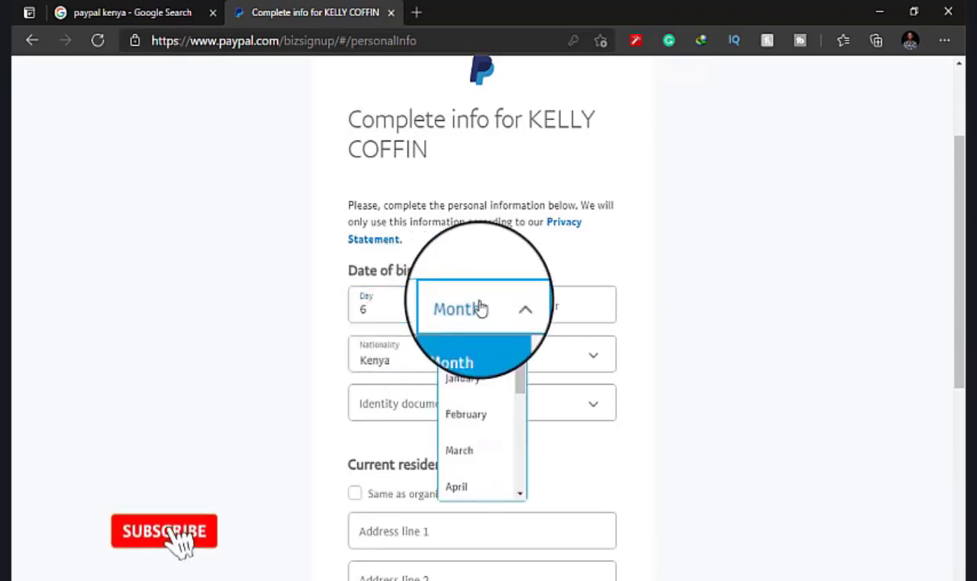
pyautogui.scroll(-1, 473, 462)
pyautogui.scroll(-2, 472, 462)
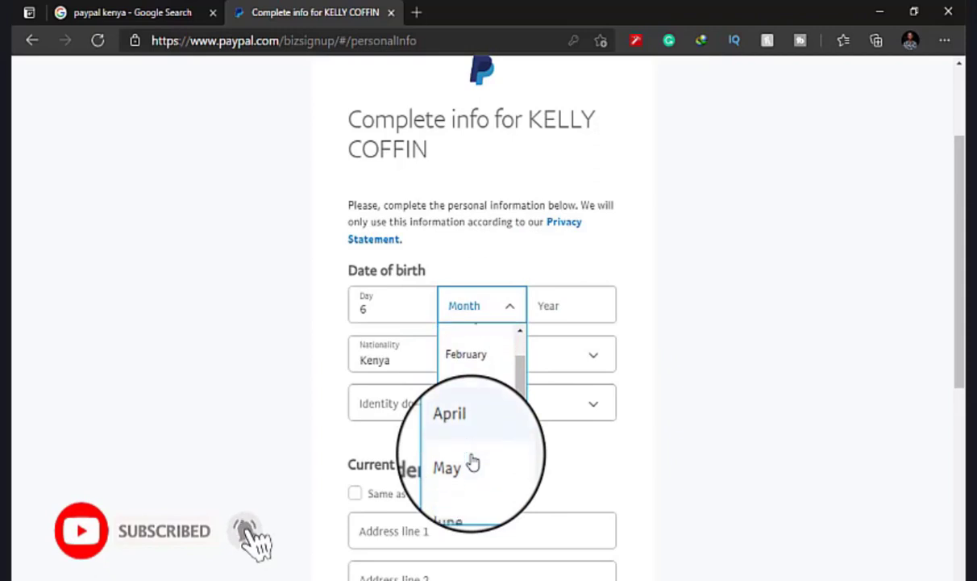
pyautogui.click(472, 462)
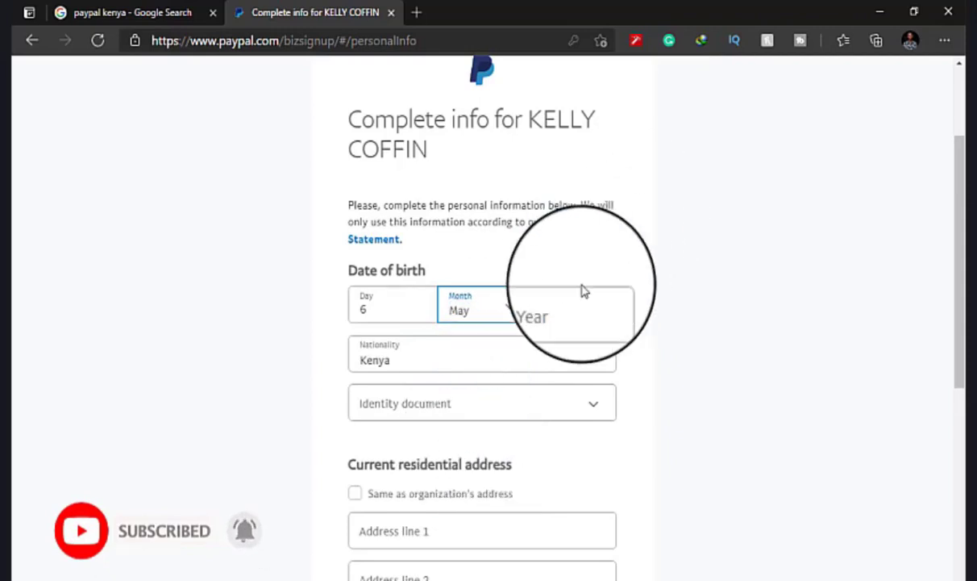
pyautogui.click(565, 306)
pyautogui.write('1999')
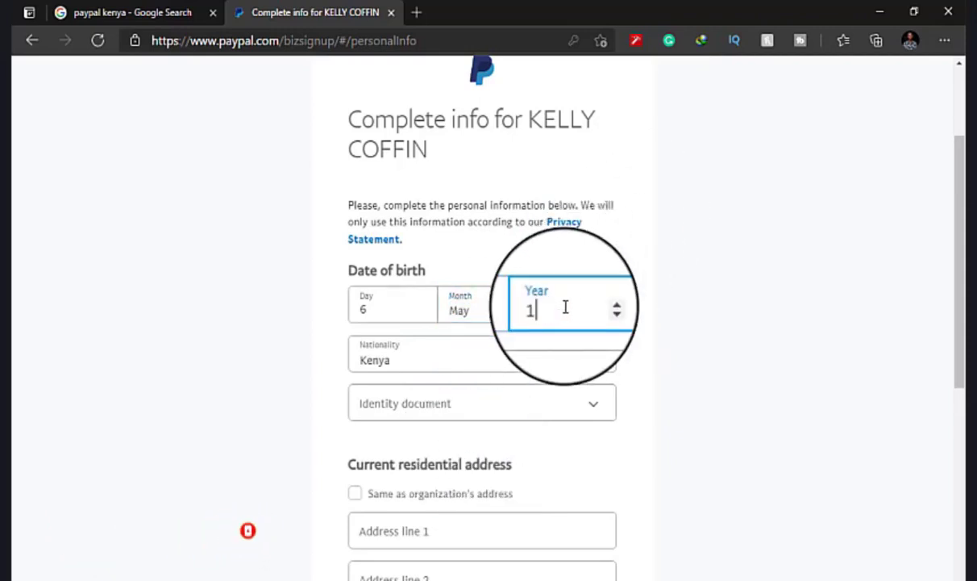
# Choose National ID as the identity document.
pyautogui.click(508, 421)
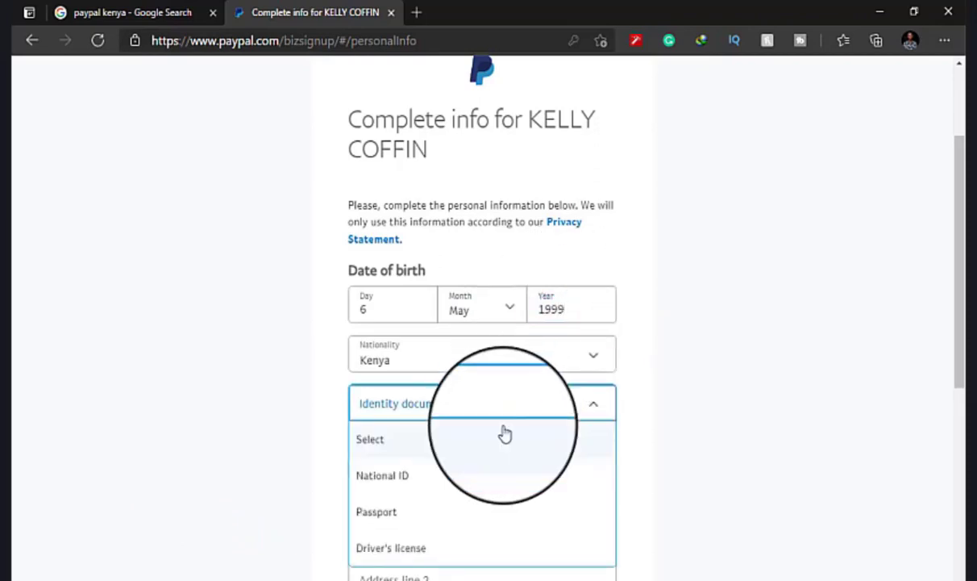
pyautogui.click(502, 415)
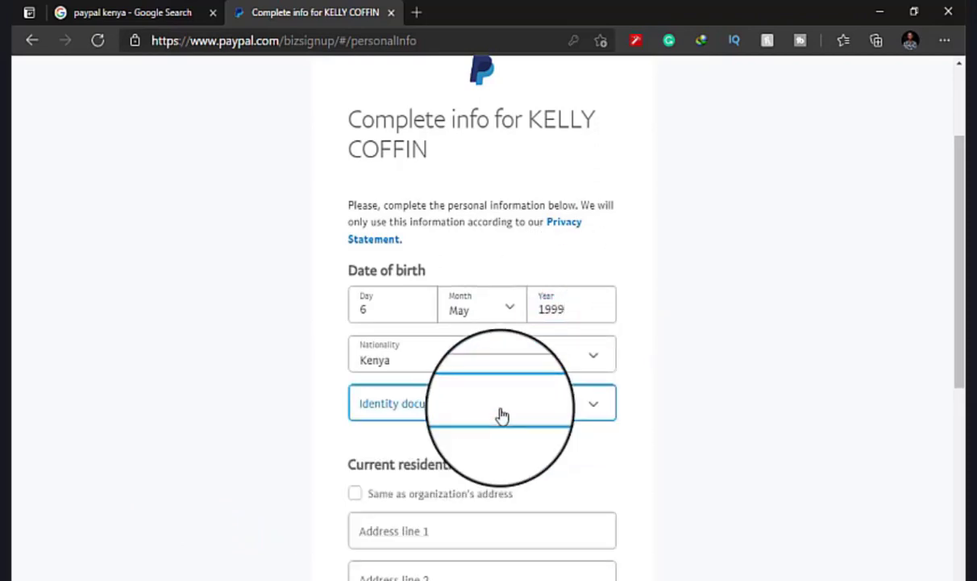
pyautogui.click(502, 415)
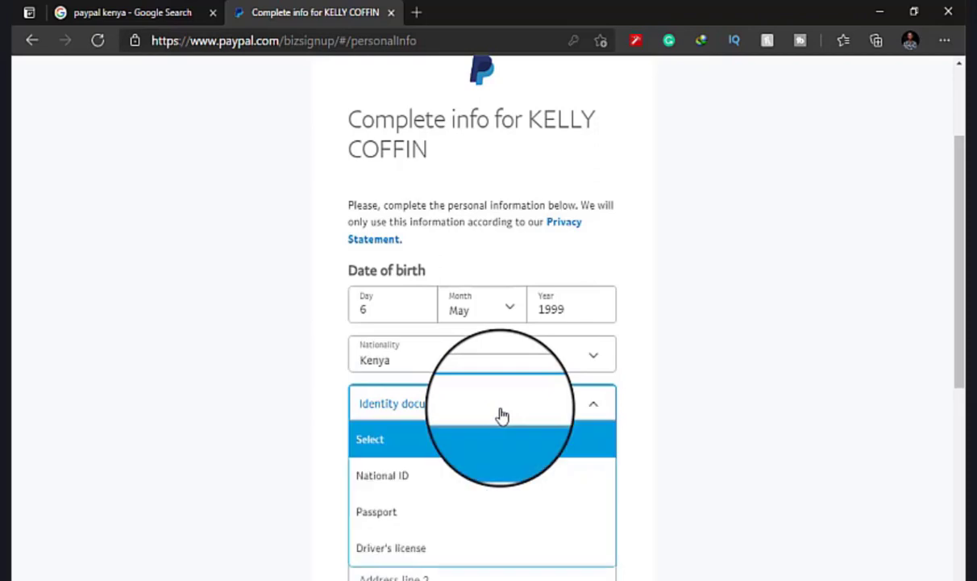
pyautogui.click(473, 492)
pyautogui.scroll(-3, 473, 492)
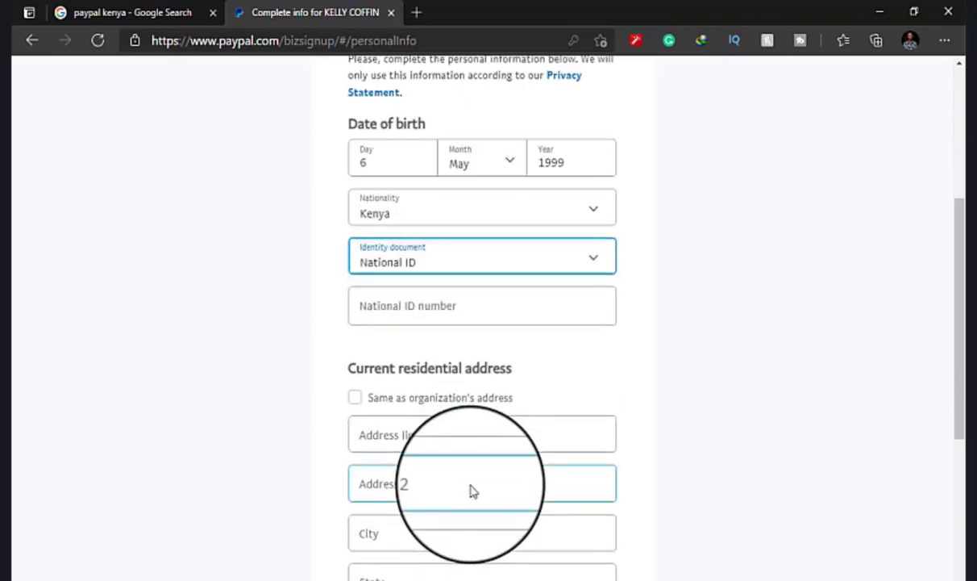
pyautogui.click(464, 271)
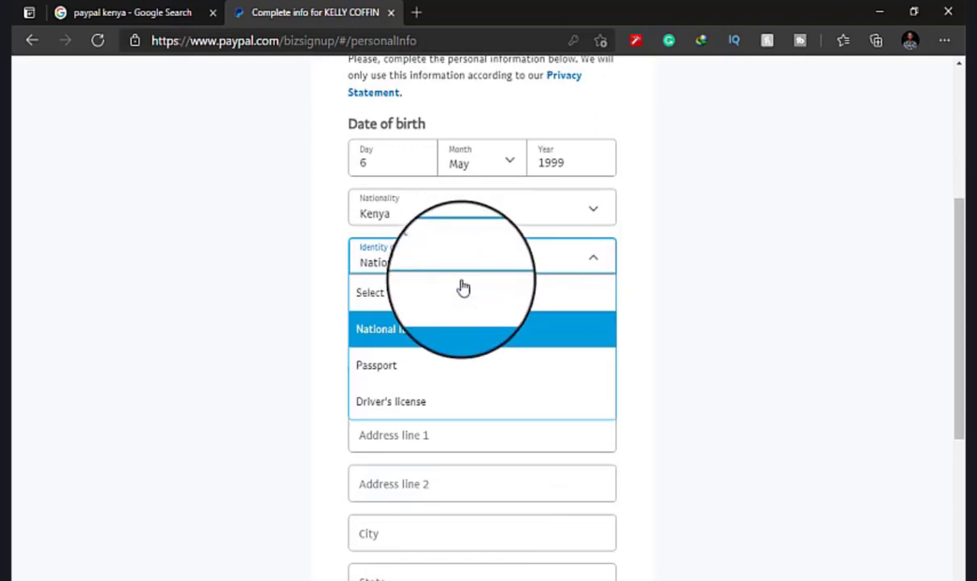
pyautogui.click(516, 257)
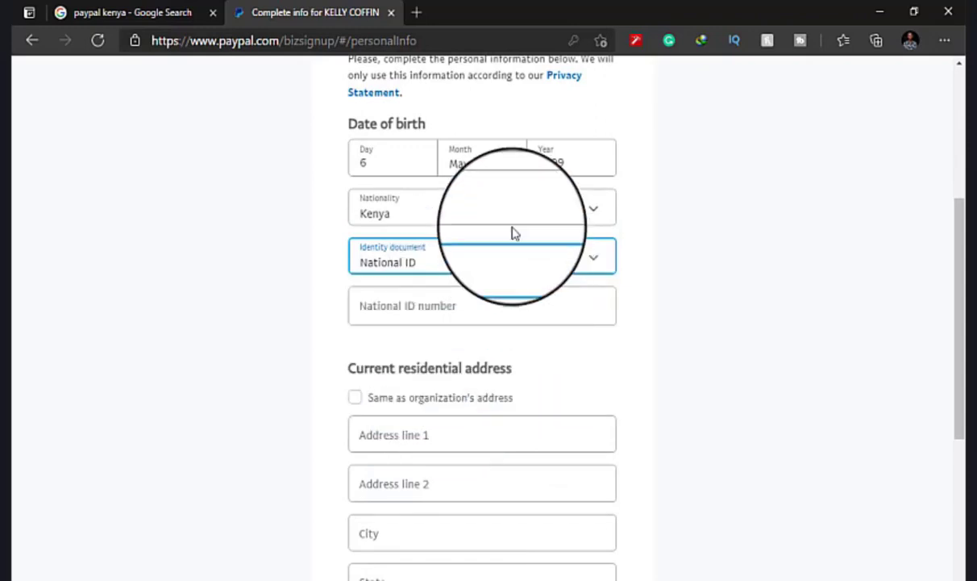
# Change the nationality from Kenya to Ghana.
pyautogui.click(508, 219)
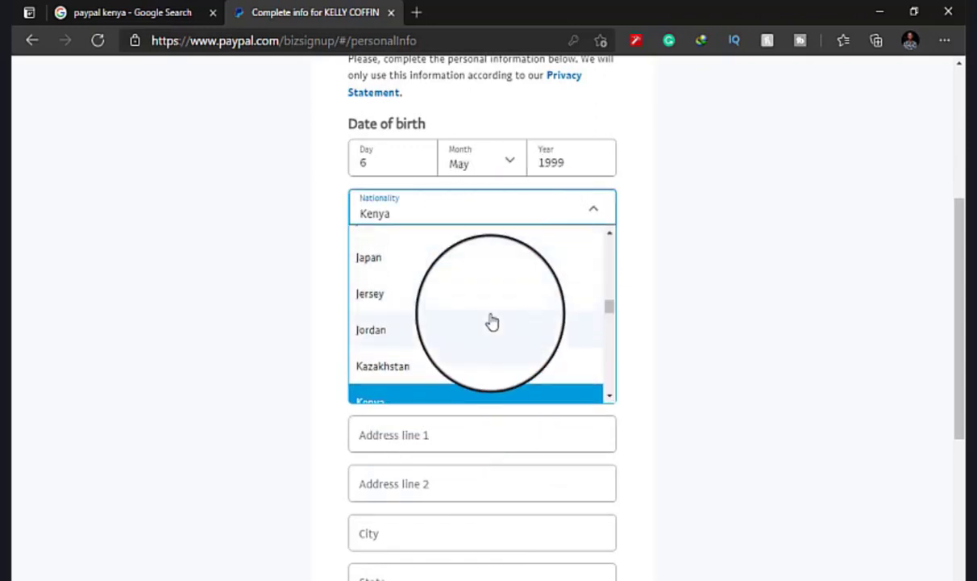
pyautogui.scroll(6, 492, 321)
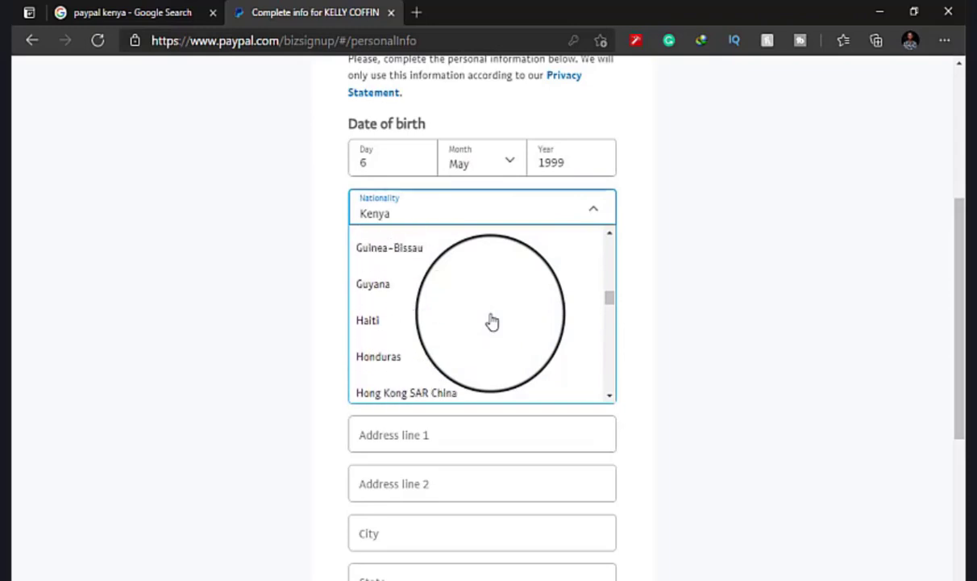
pyautogui.scroll(1, 491, 321)
pyautogui.scroll(3, 492, 322)
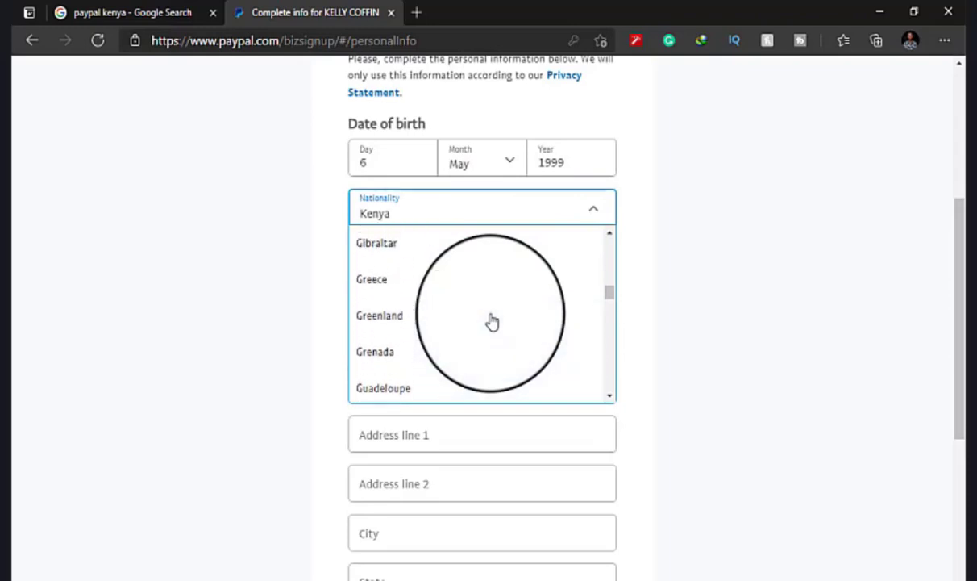
pyautogui.scroll(2, 491, 322)
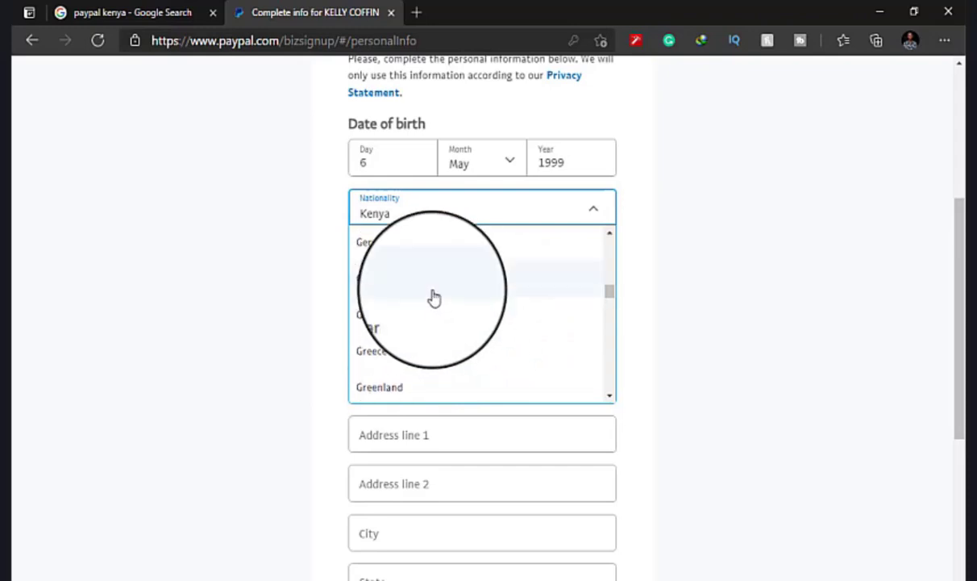
pyautogui.click(433, 291)
pyautogui.scroll(-2, 433, 290)
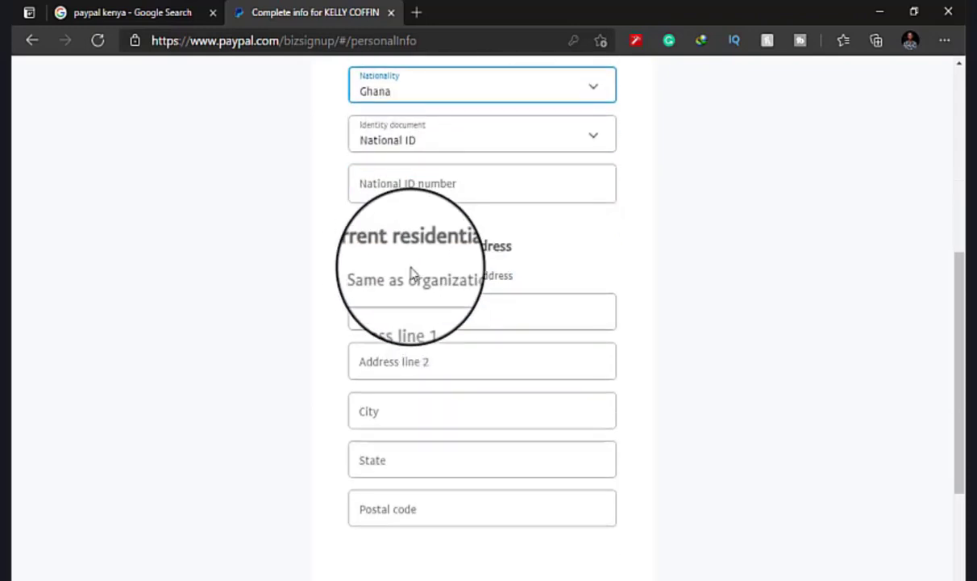
# Autofill the residential address from a saved address and try submitting the form.
pyautogui.click(456, 325)
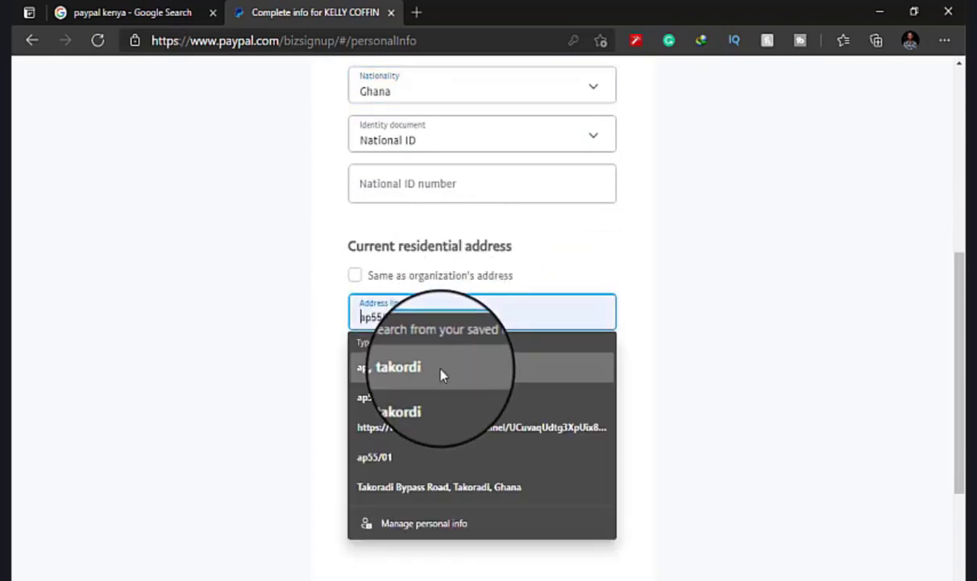
pyautogui.click(441, 373)
pyautogui.scroll(-2, 440, 371)
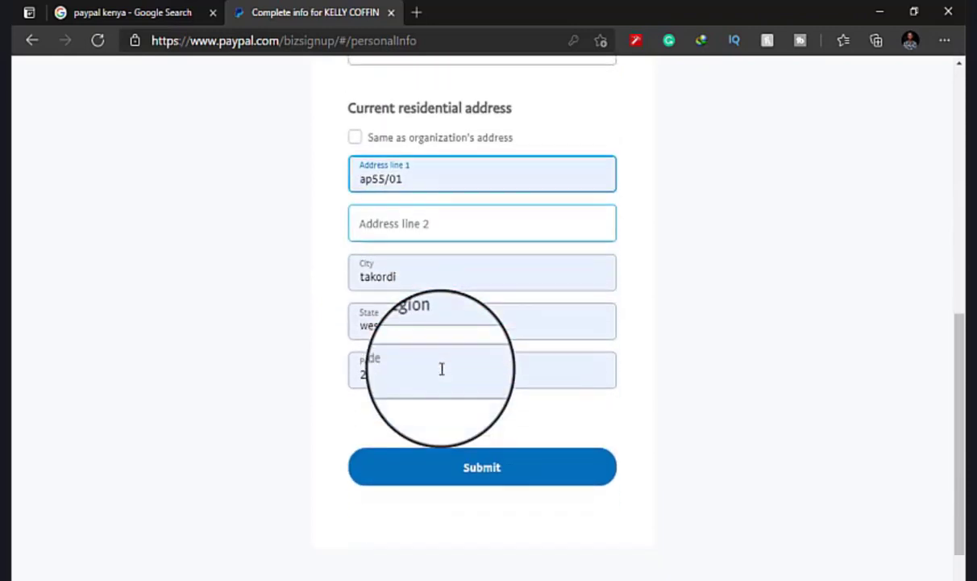
pyautogui.click(464, 470)
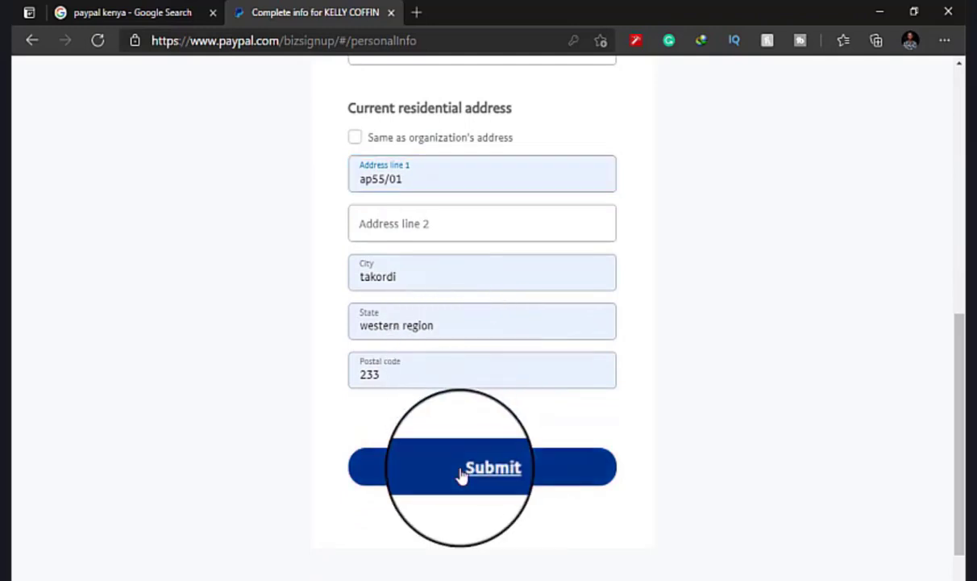
pyautogui.scroll(2, 460, 471)
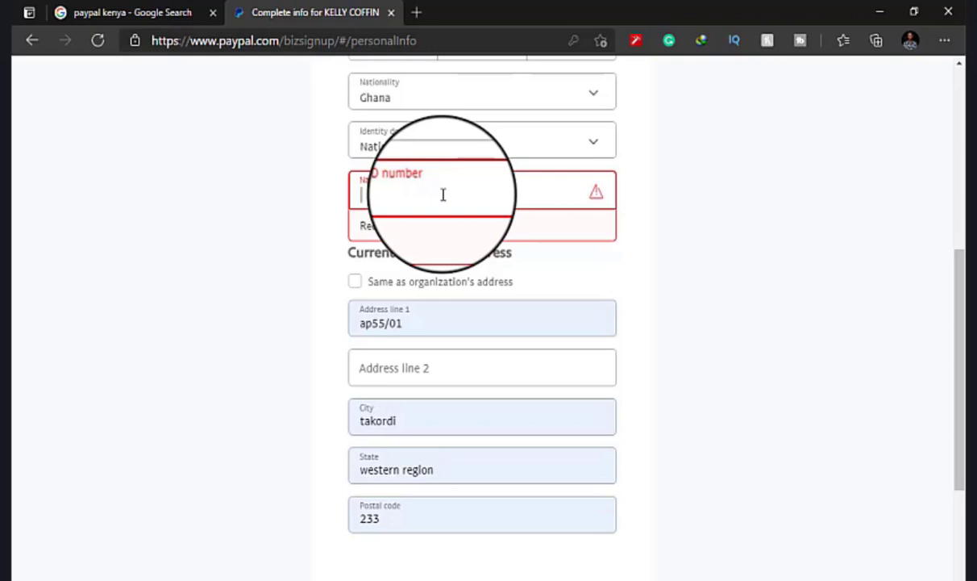
# Enter the National ID number and submit the personal information form.
pyautogui.click(471, 153)
pyautogui.click(471, 153)
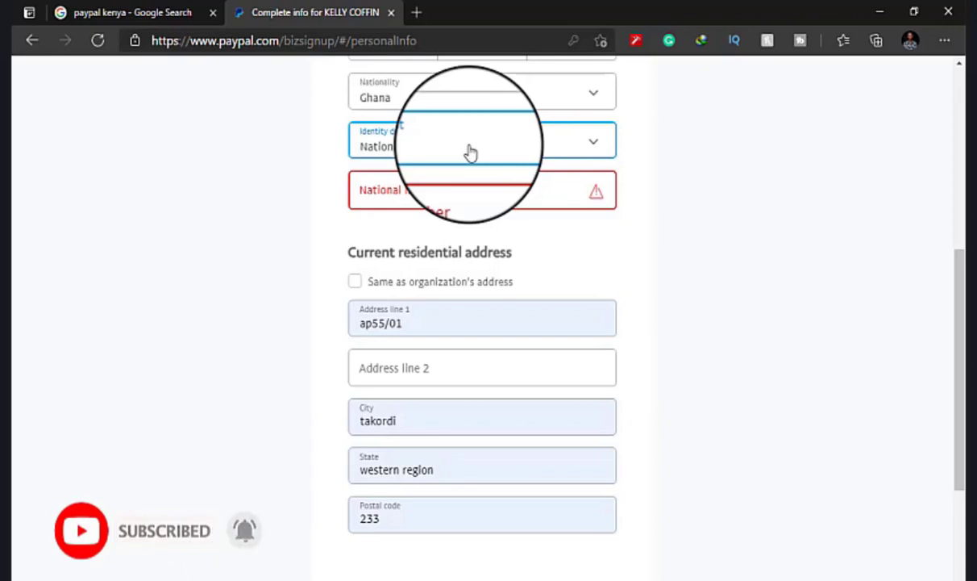
pyautogui.click(478, 190)
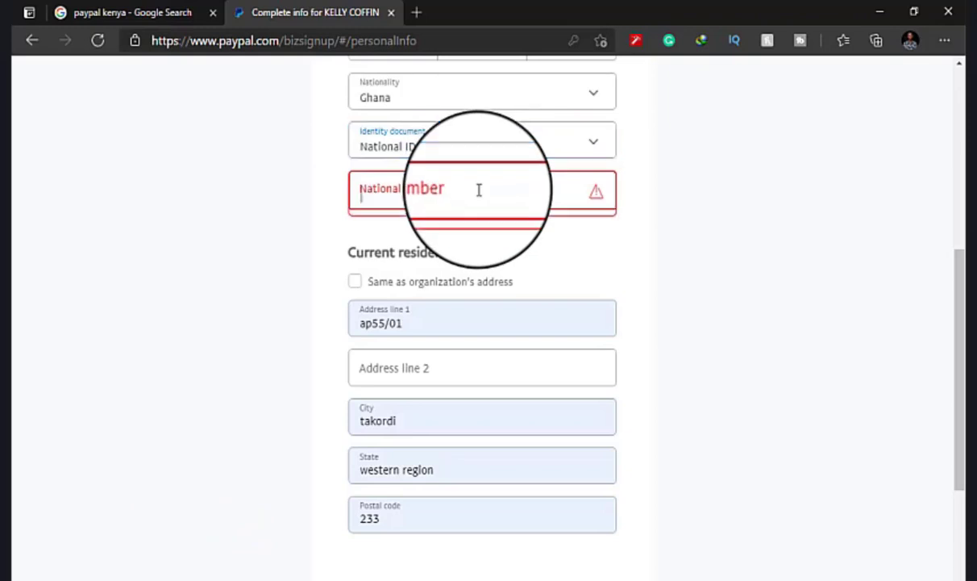
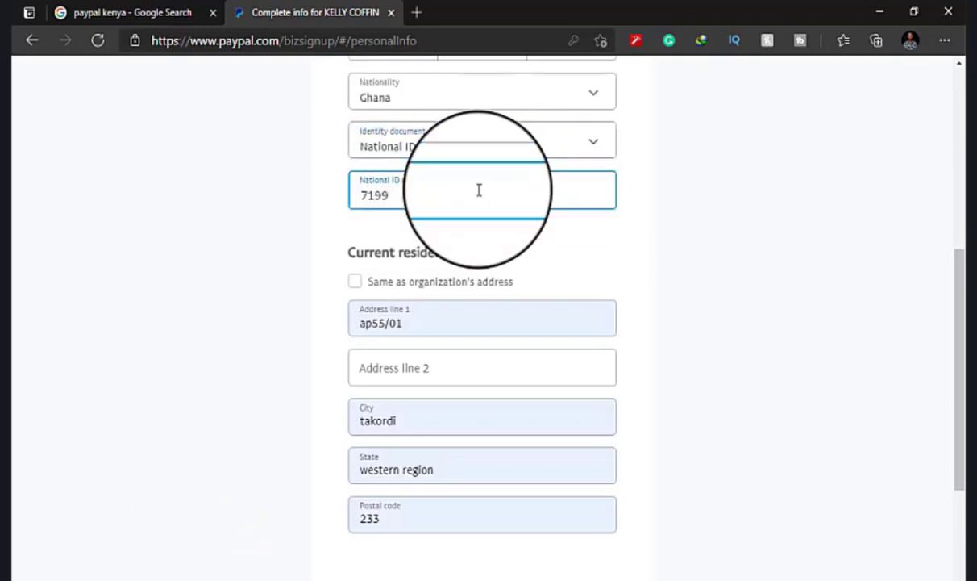
pyautogui.click(477, 371)
pyautogui.scroll(-1, 477, 376)
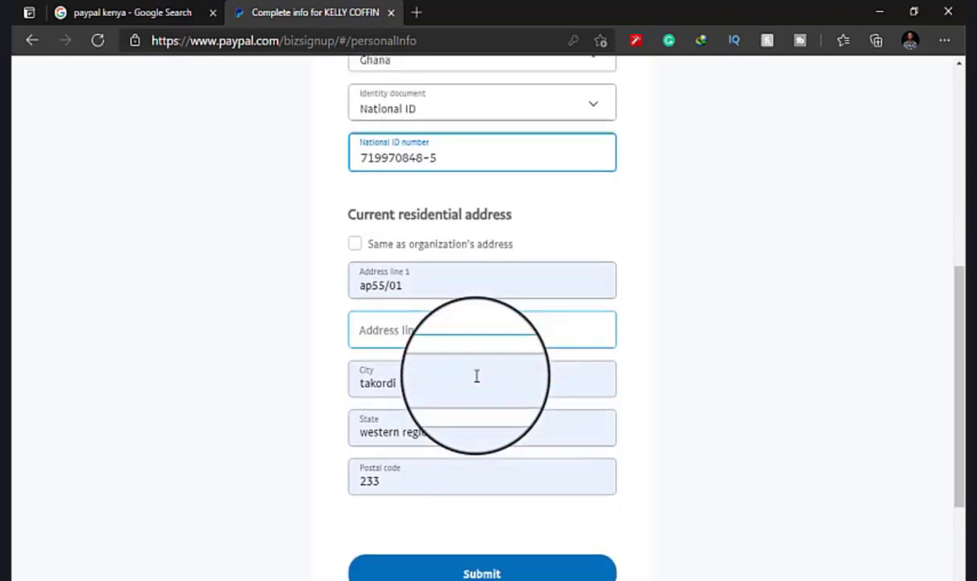
pyautogui.click(466, 558)
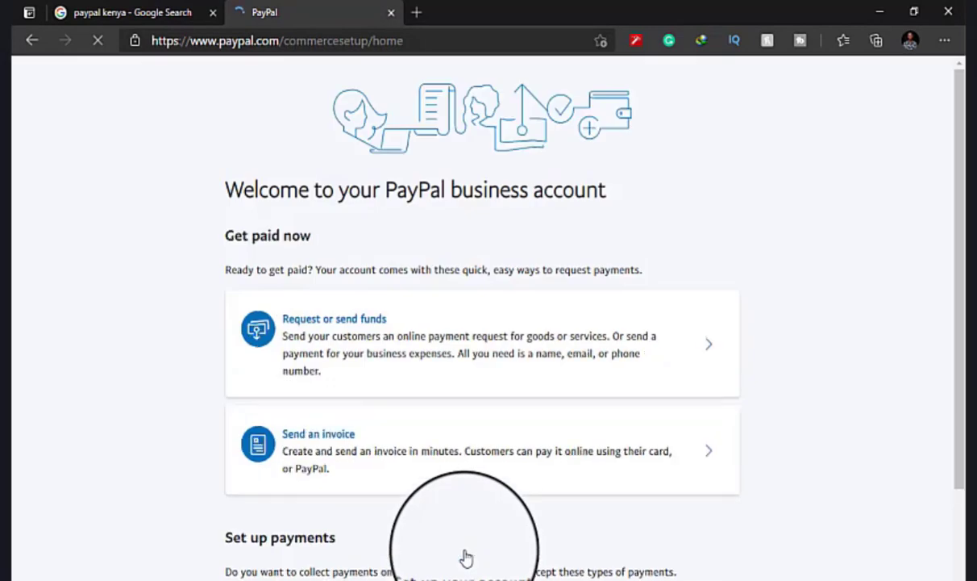
# Review the business welcome page, then switch to the Summary dashboard from the top navigation bar.
pyautogui.scroll(-2, 471, 290)
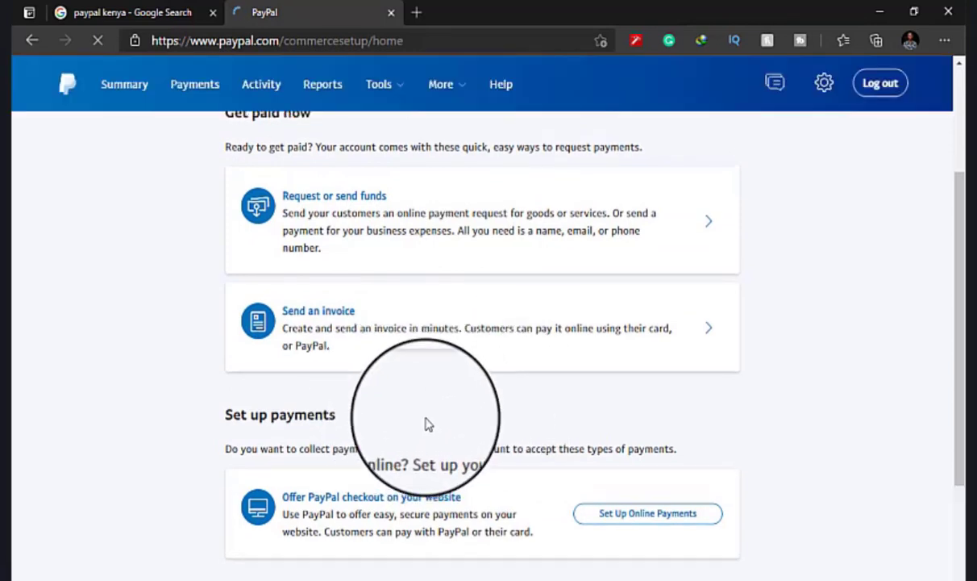
pyautogui.scroll(3, 427, 424)
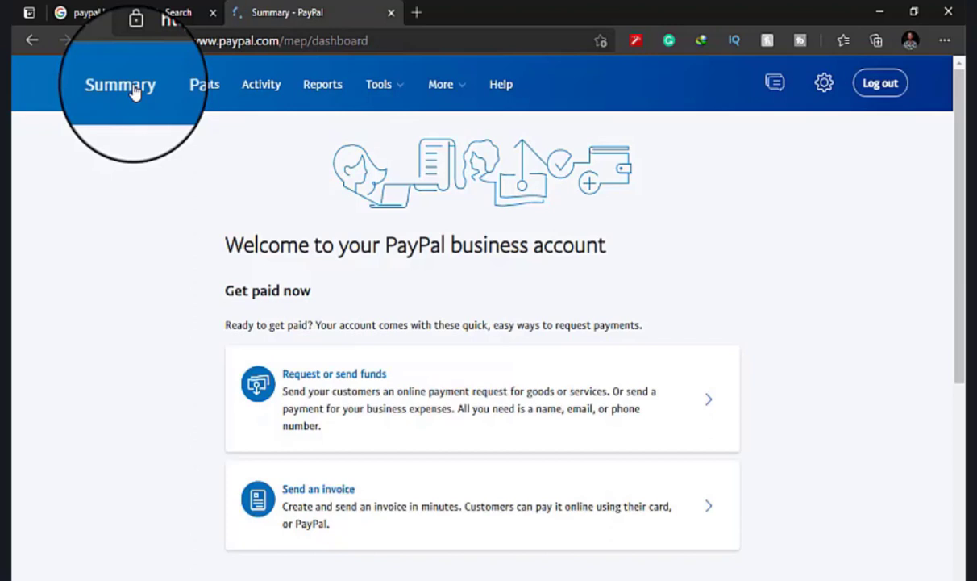
pyautogui.click(135, 91)
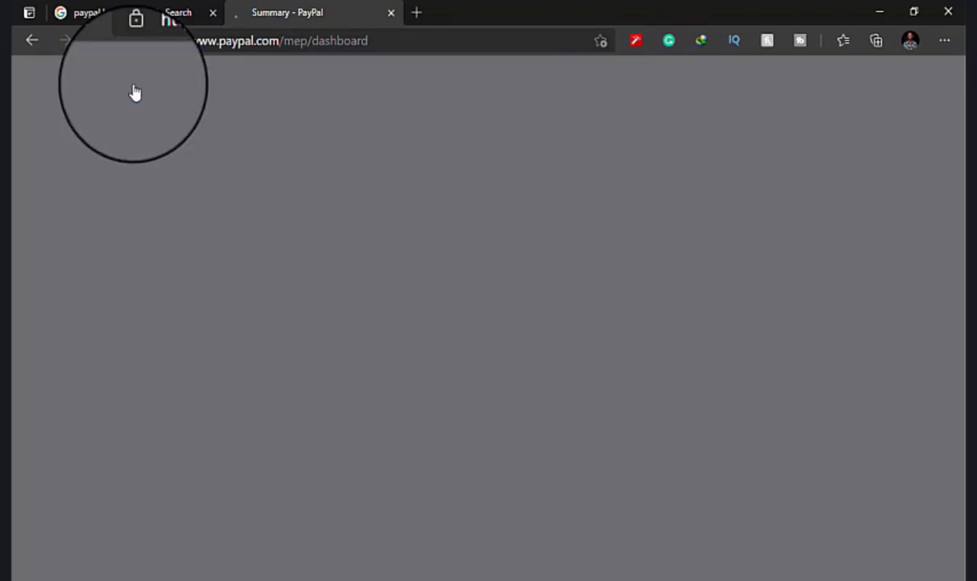